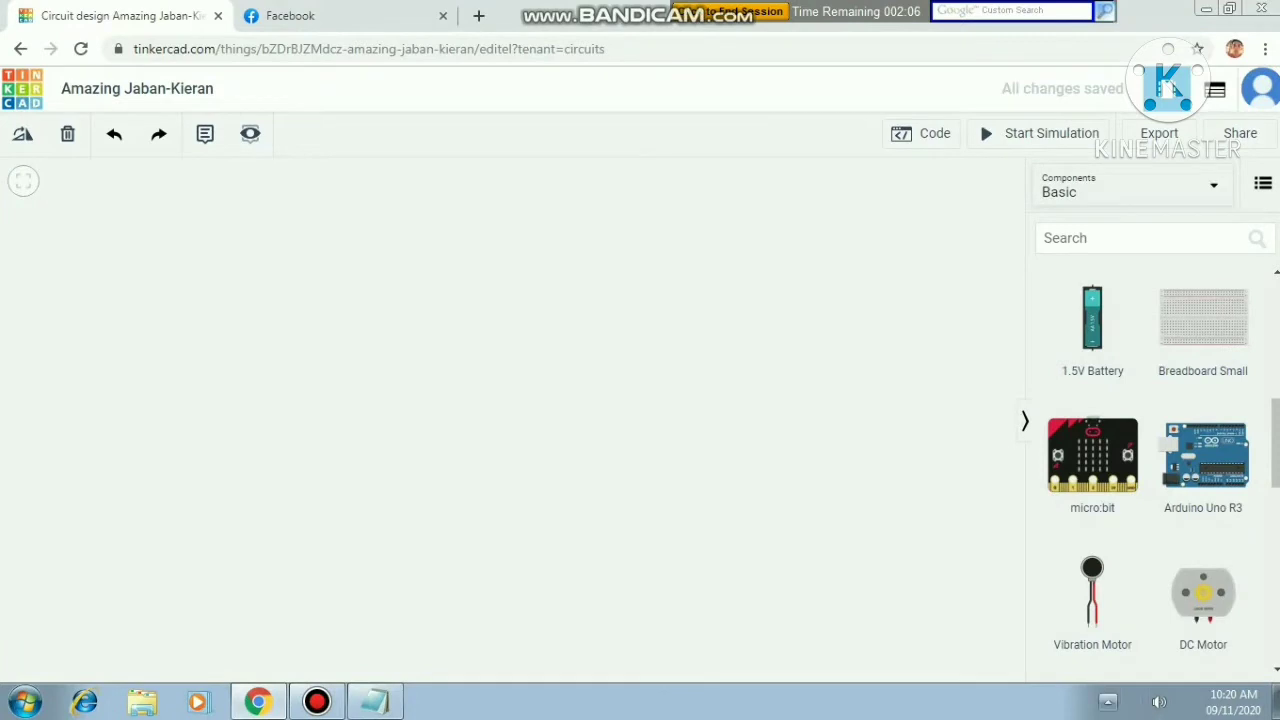
click(1108, 702)
click(1165, 590)
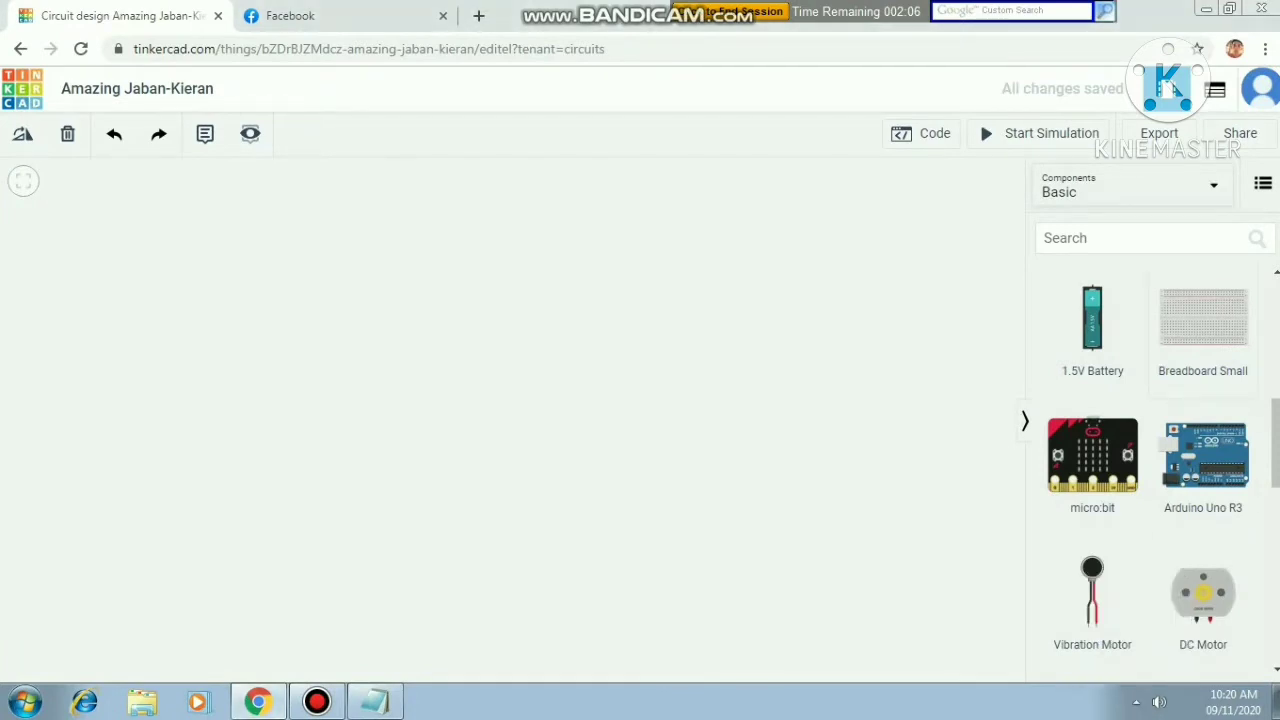
- Place a small breadboard in the middle of the workplane and an Arduino Uno R3 to its left
drag(1203, 318, 654, 381)
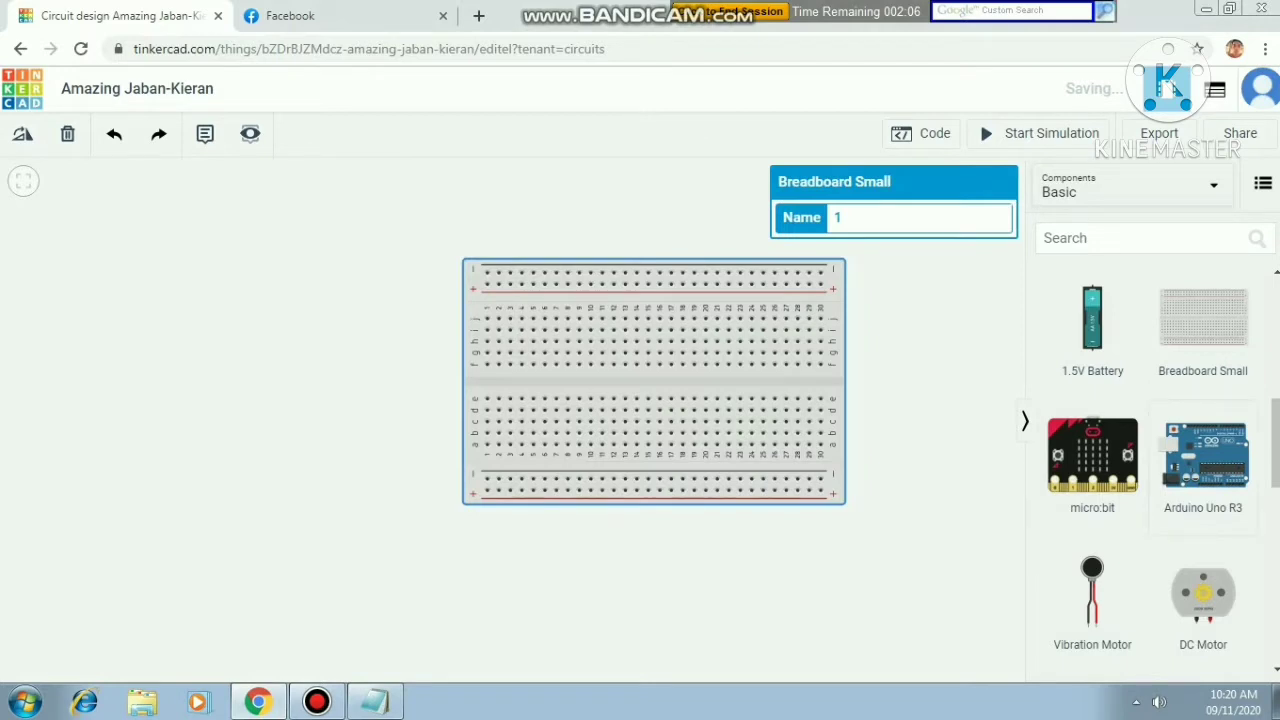
drag(1203, 456, 250, 490)
scroll(250, 490, down, 4)
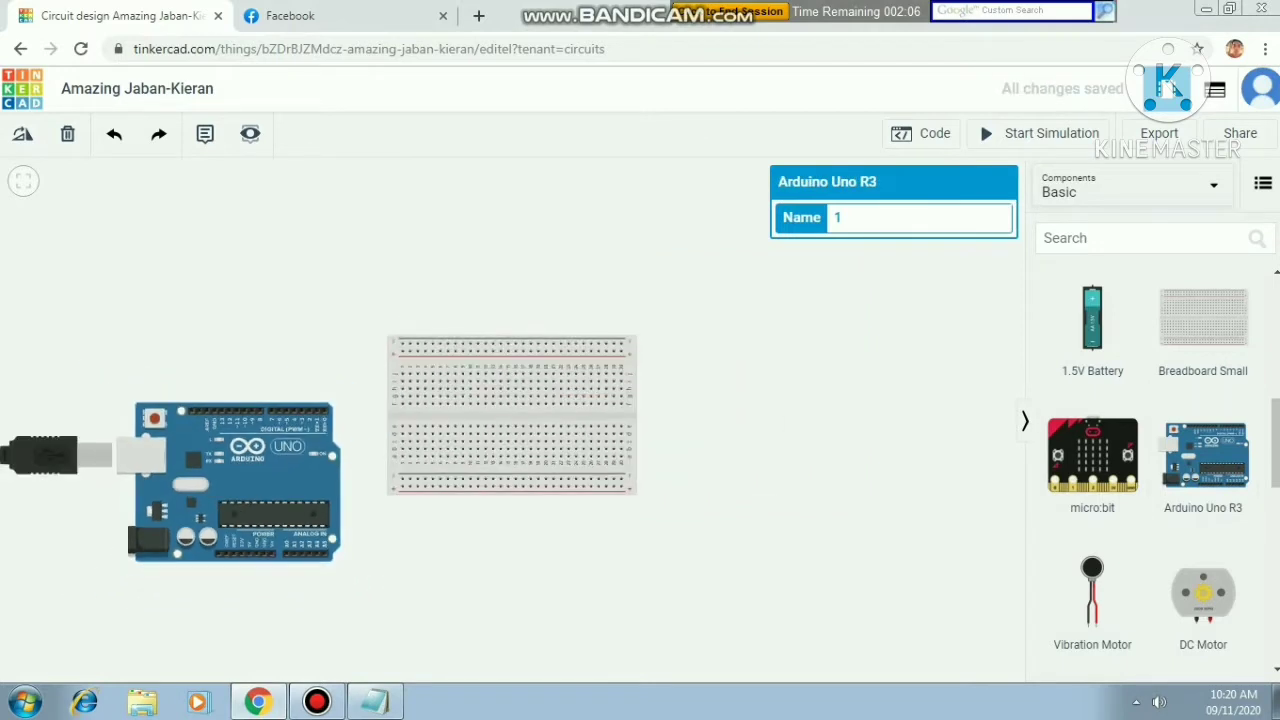
- Rotate the Arduino Uno upright so its USB plug points up, and position it just left of the breadboard
scroll(250, 490, up, 1)
key(r)
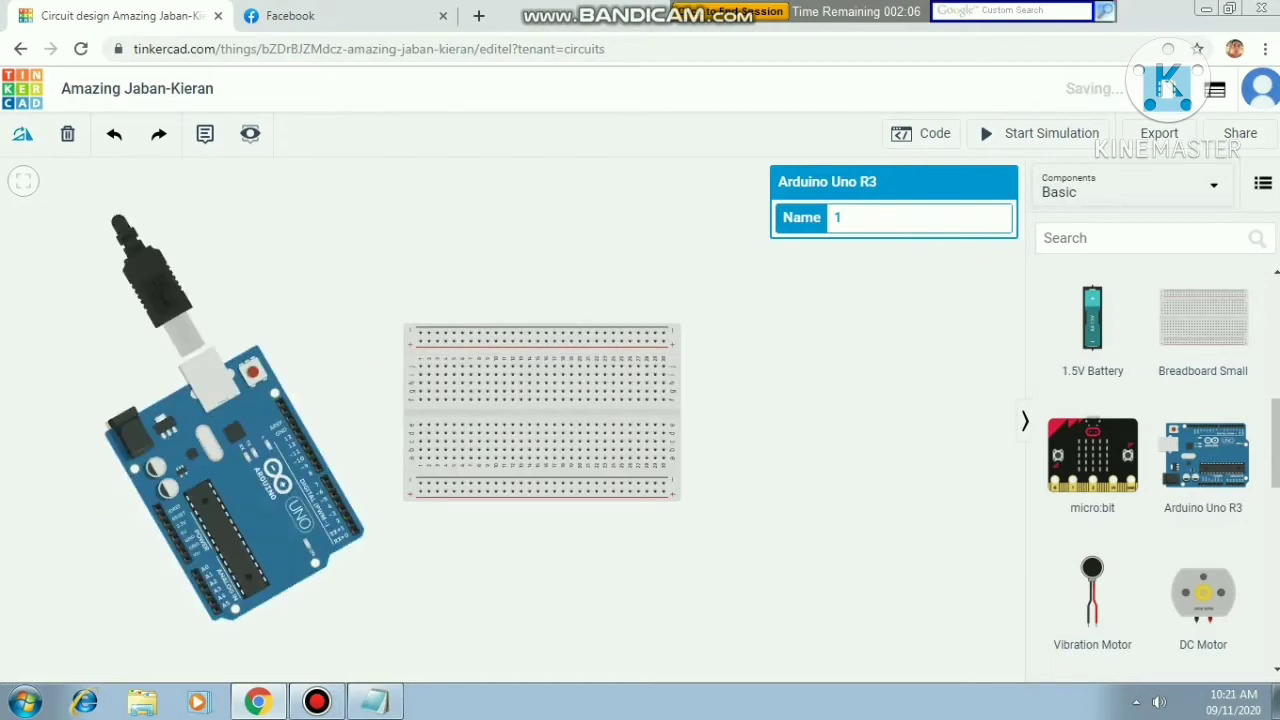
drag(250, 490, 269, 514)
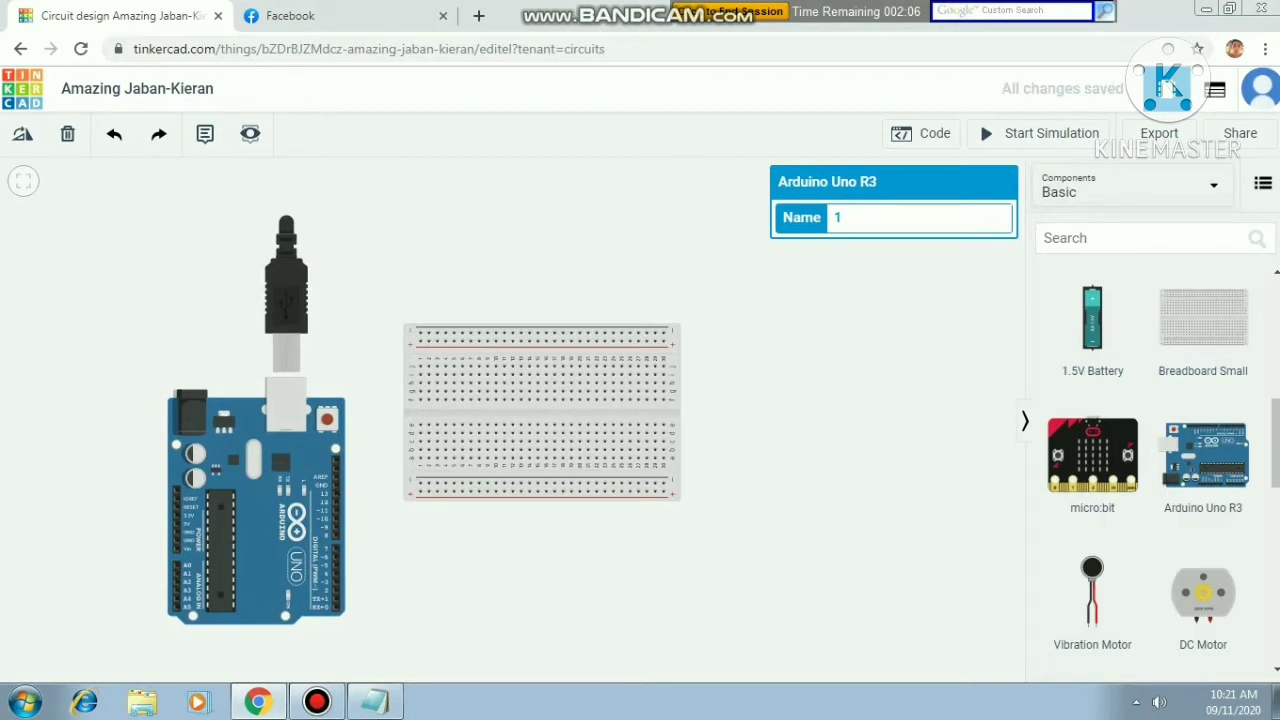
- Place two red LEDs side by side at the left end of the breadboard's upper half
scroll(1148, 470, up, 5)
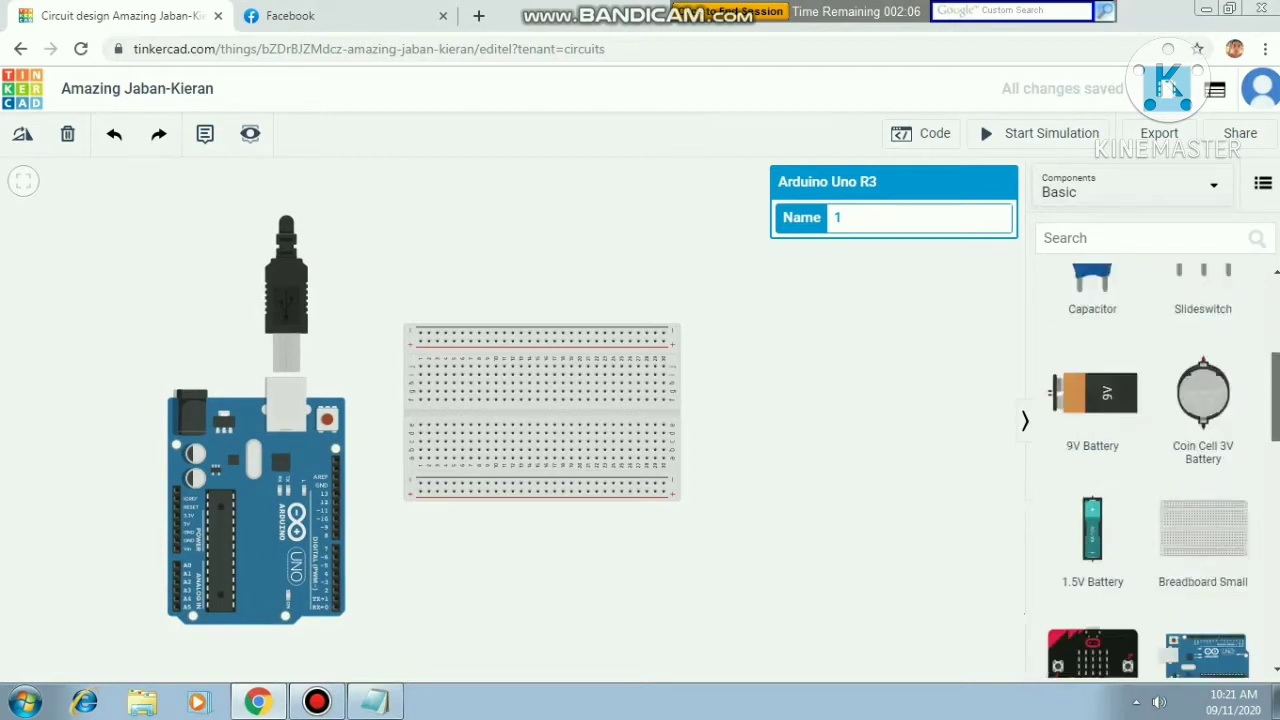
drag(1203, 330, 431, 386)
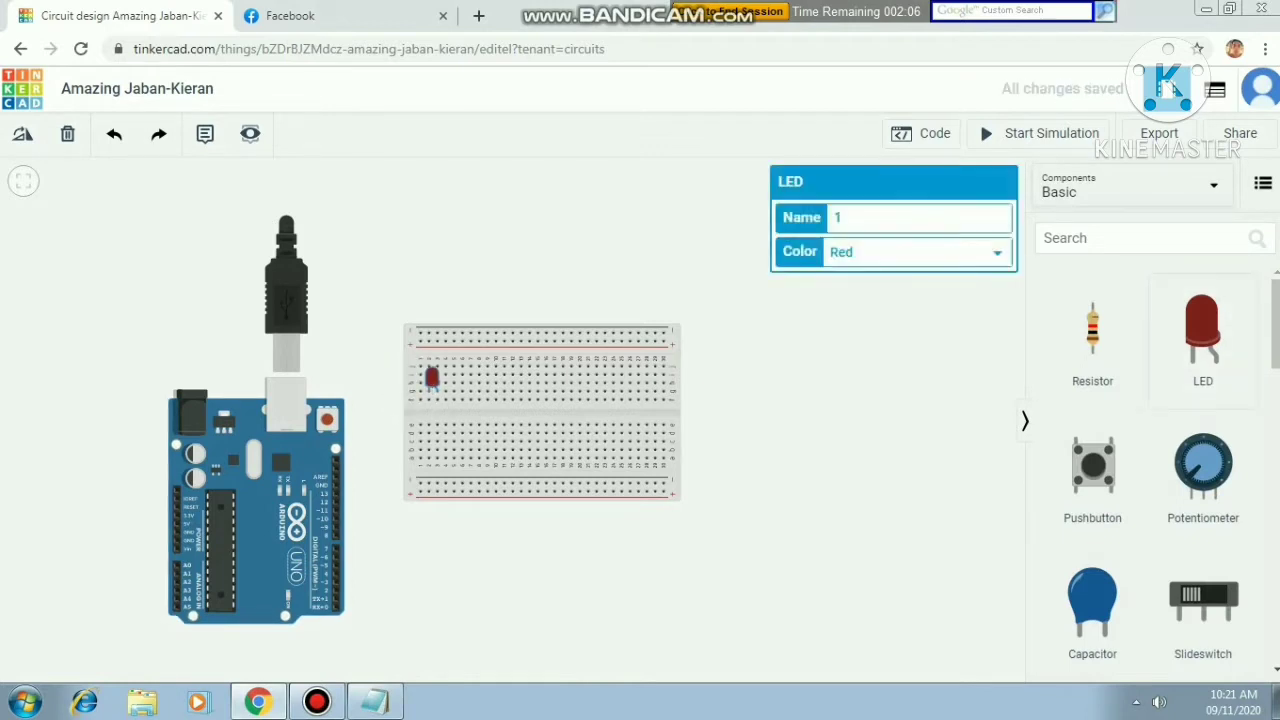
drag(1203, 335, 448, 386)
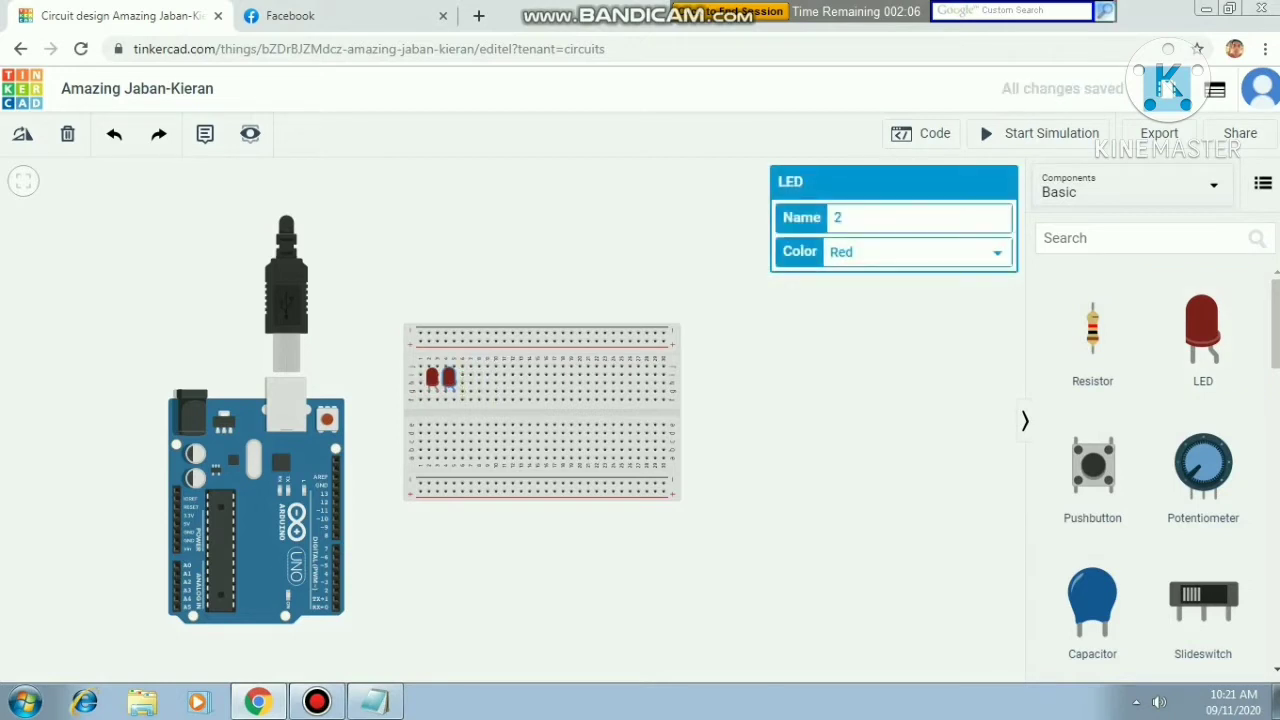
- Duplicate the LED ten times along the same breadboard row to make an evenly spaced row of twelve
key(ctrl+v)
key(ctrl+v)
key(ctrl+v)
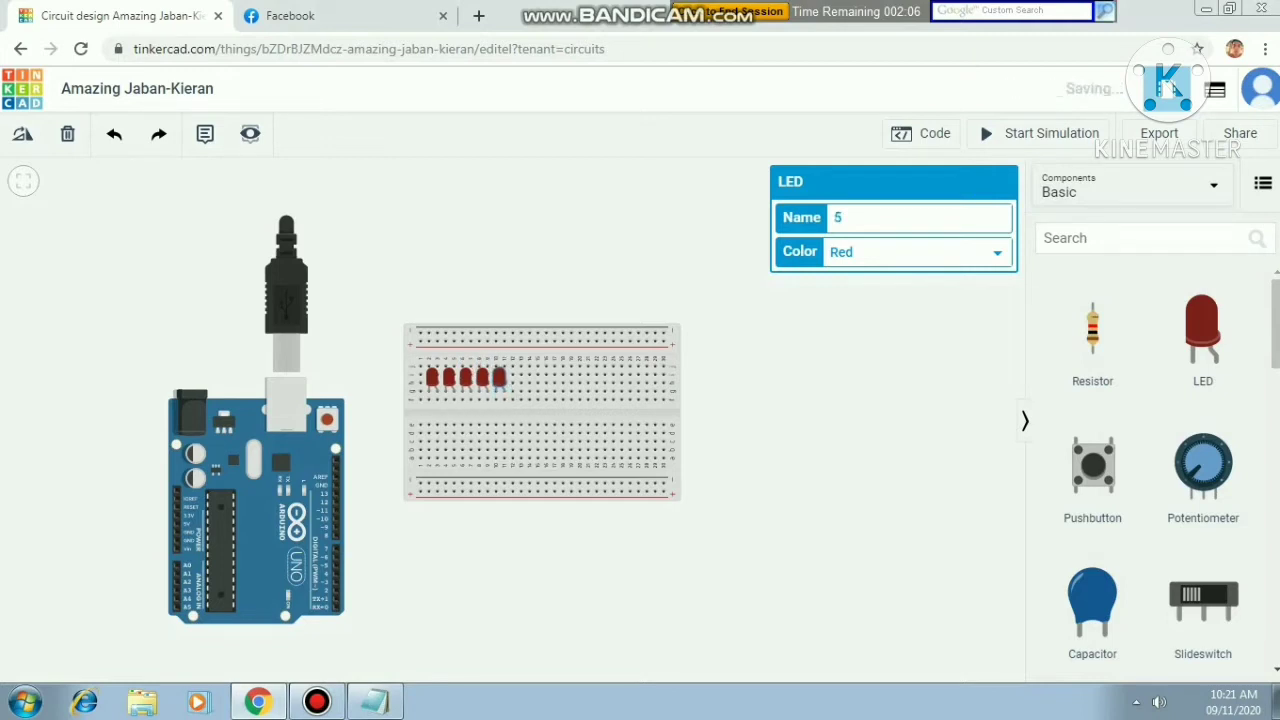
key(ctrl+v)
key(ctrl+v)
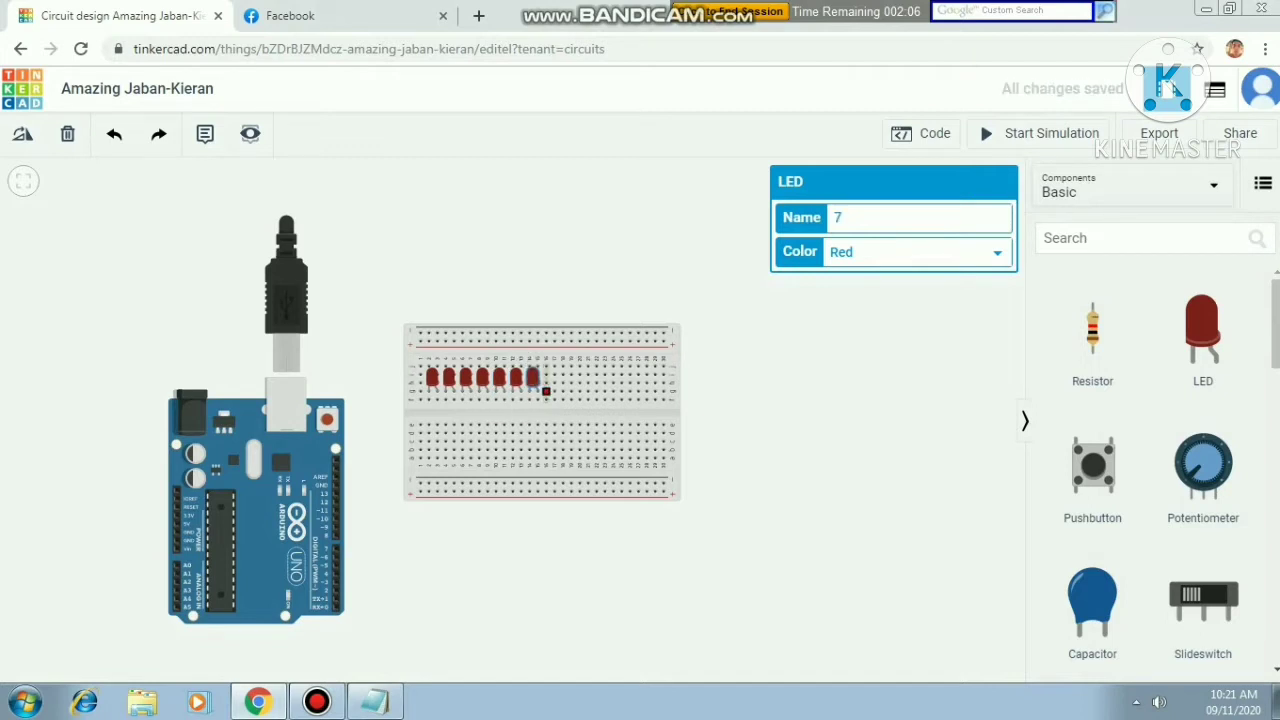
key(ctrl+v)
key(ctrl+v)
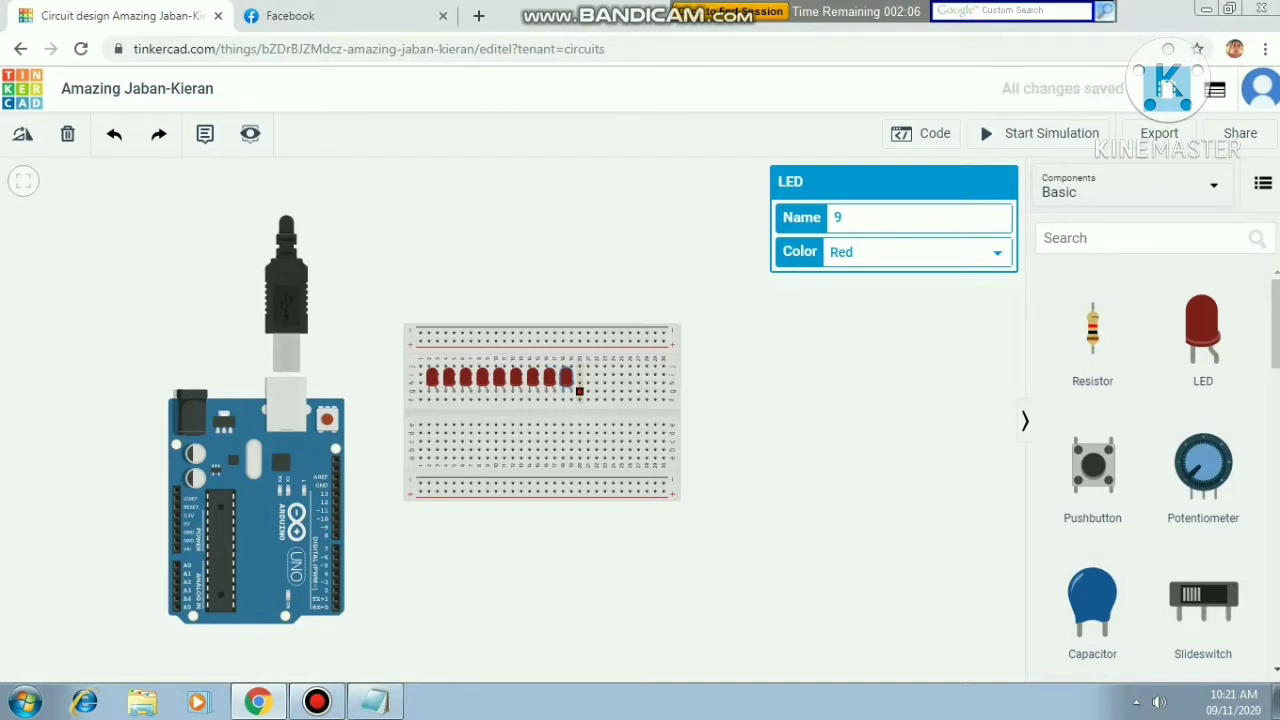
key(ctrl+v)
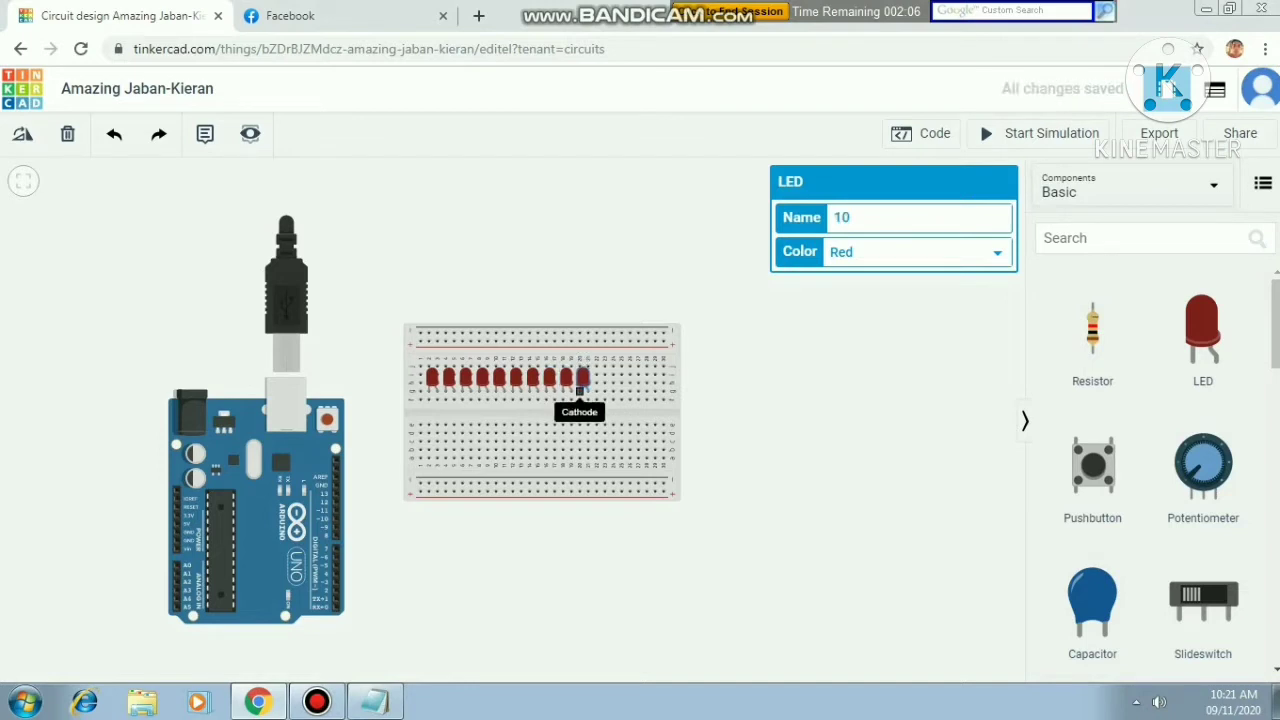
key(ctrl+v)
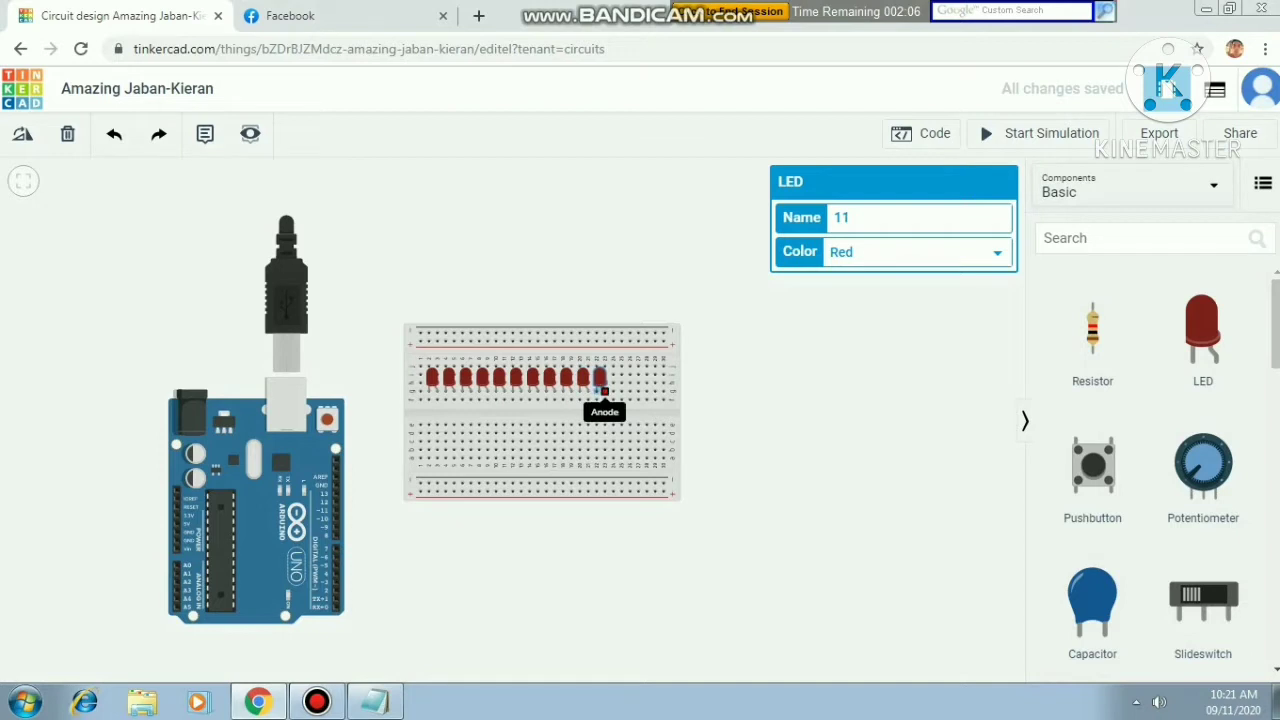
key(ctrl+v)
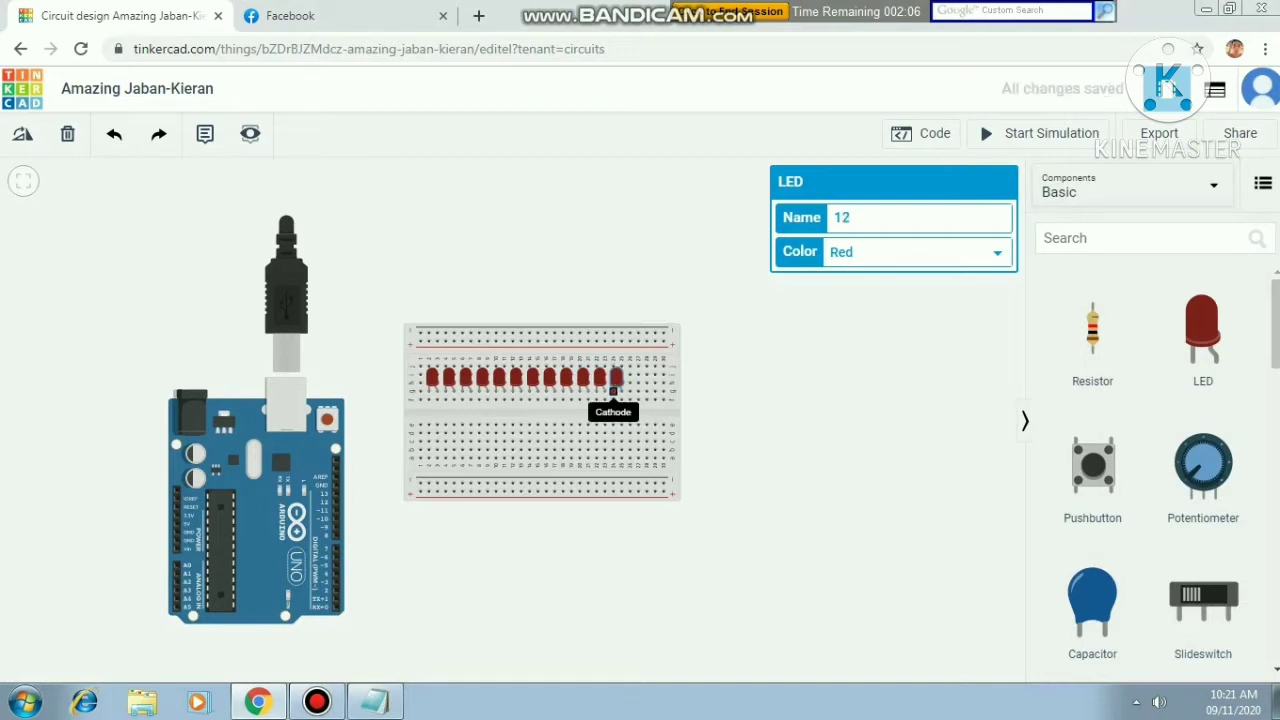
click(779, 296)
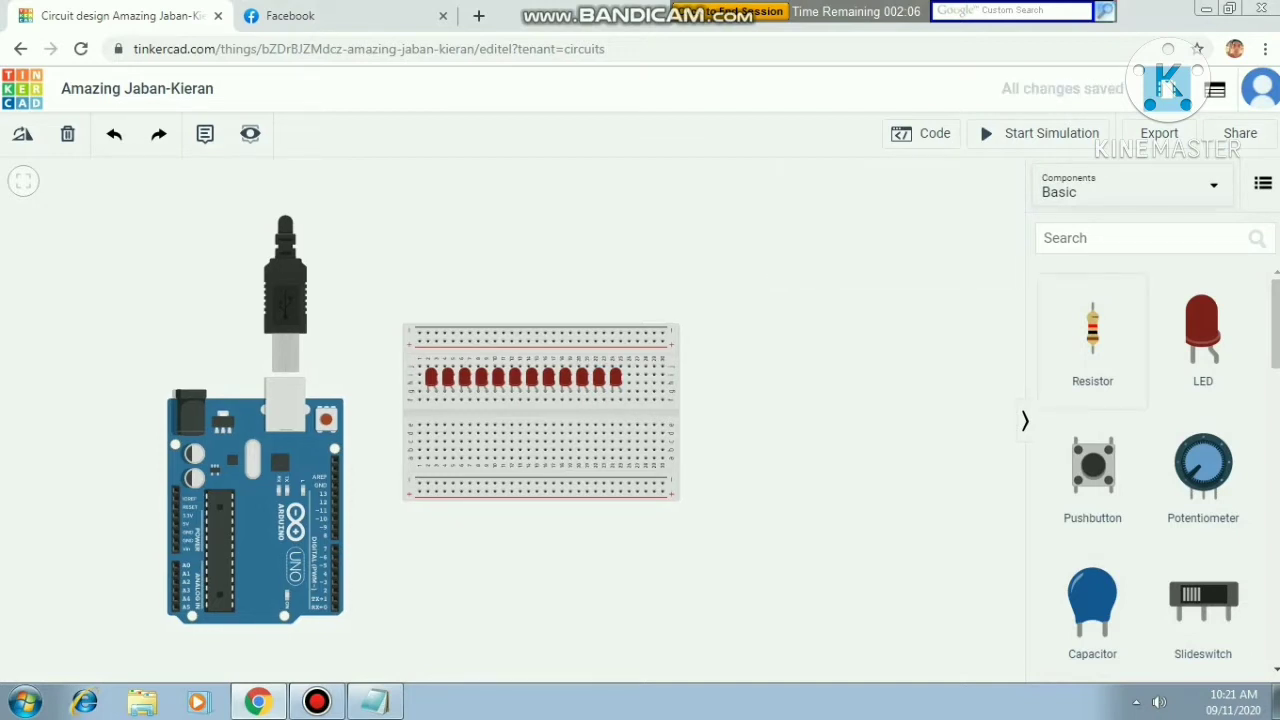
- Place a resistor across the breadboard's centre gap below the first LED's cathode and set it to 100 Ω
drag(1092, 340, 427, 414)
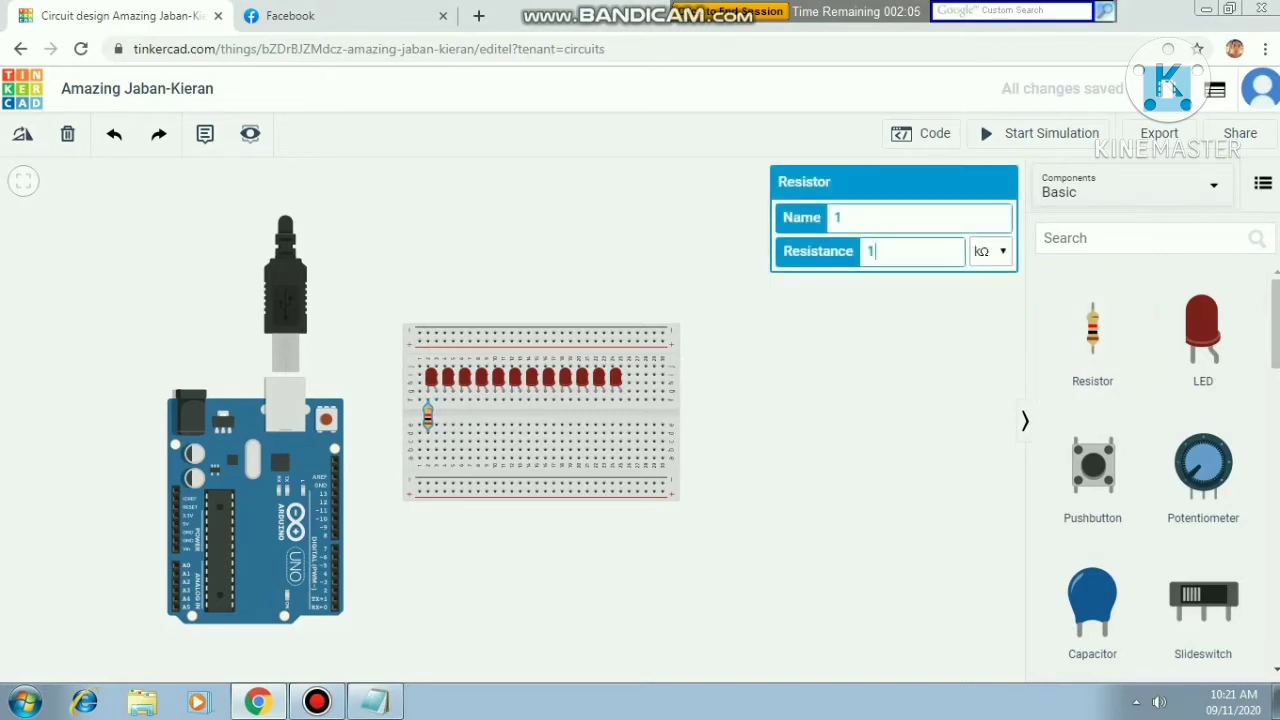
text(00)
click(991, 252)
click(988, 343)
click(800, 365)
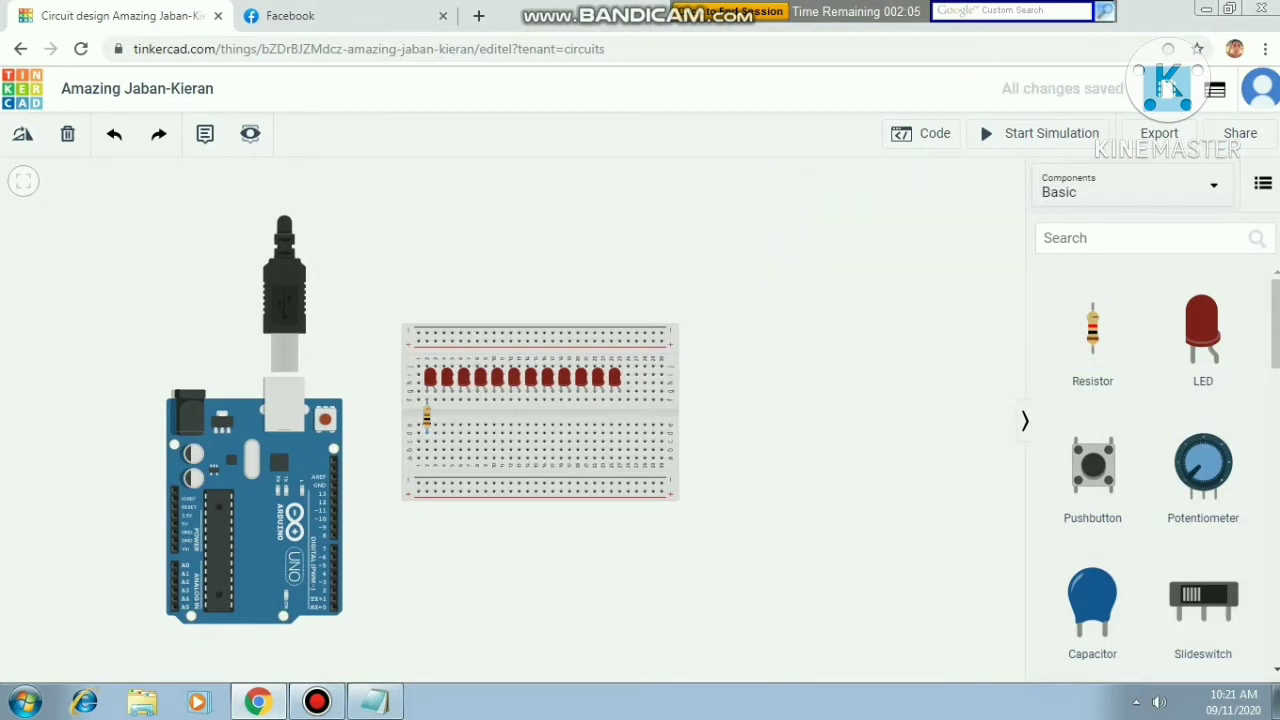
- Duplicate the 100 Ω resistor eleven times across the centre gap so that each of the twelve LEDs has one
click(427, 416)
key(ctrl+v)
key(ctrl+d)
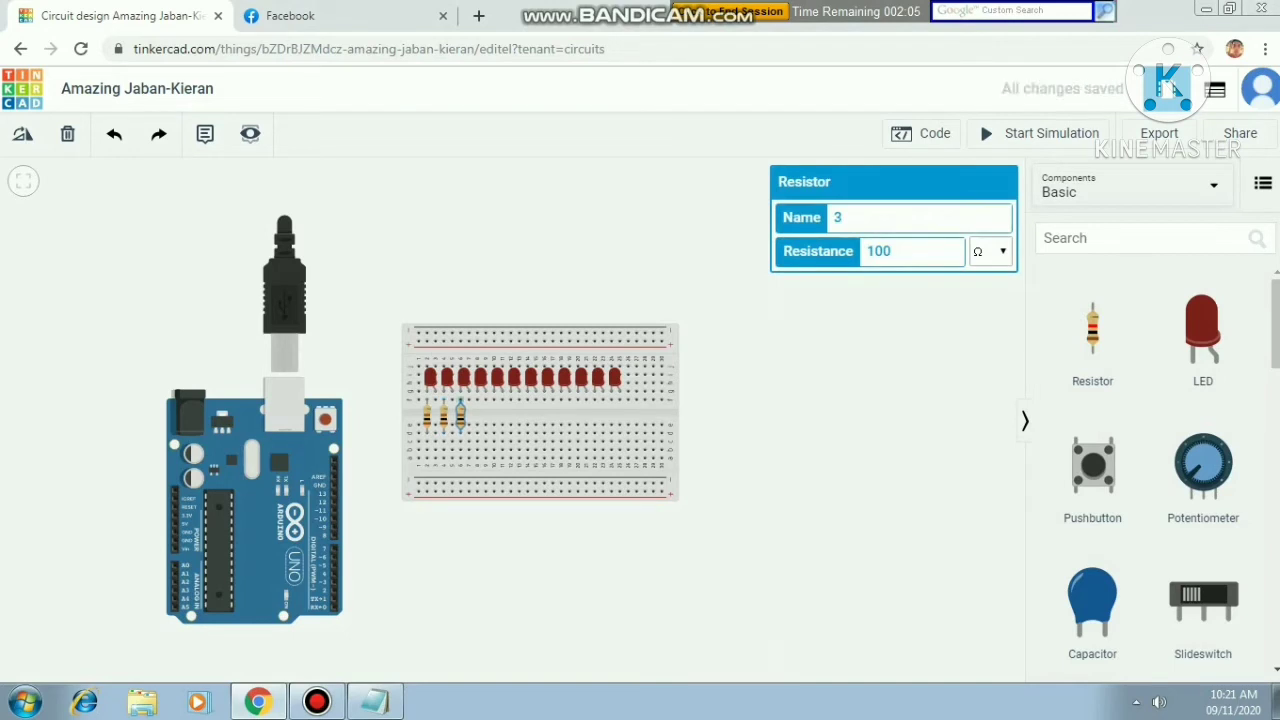
key(ctrl+d)
key(ctrl+d)
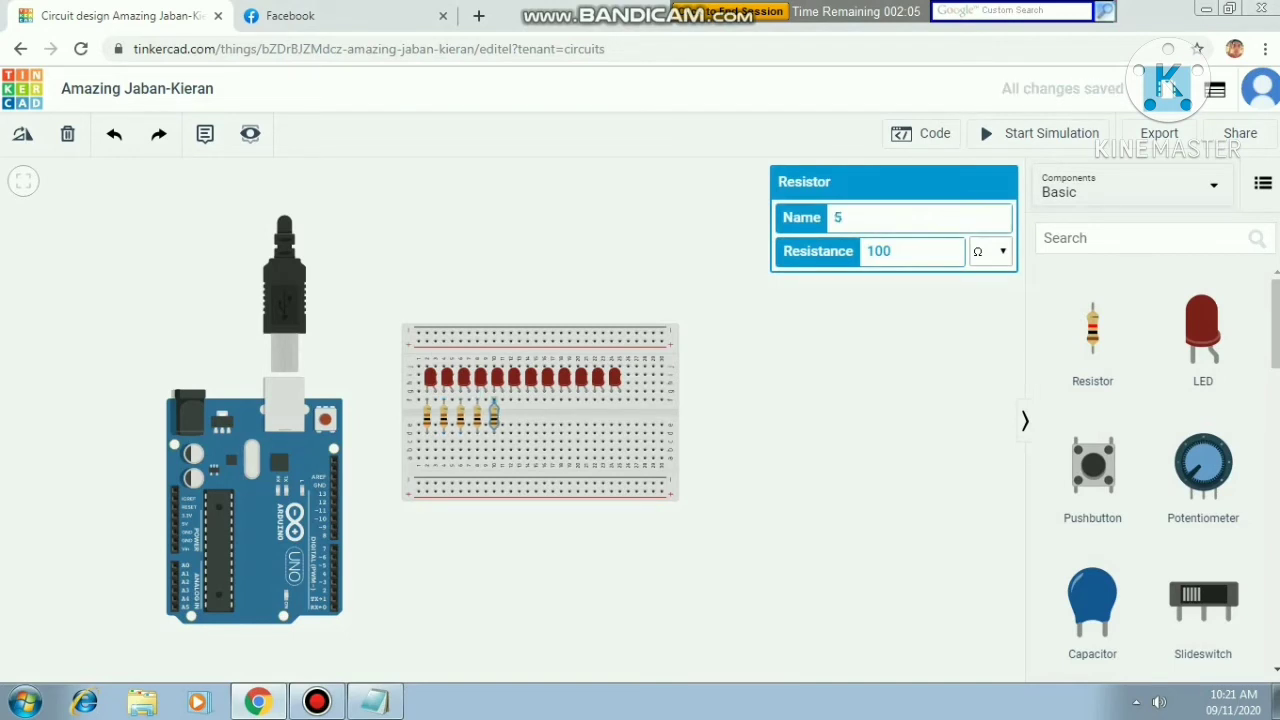
key(ctrl+d)
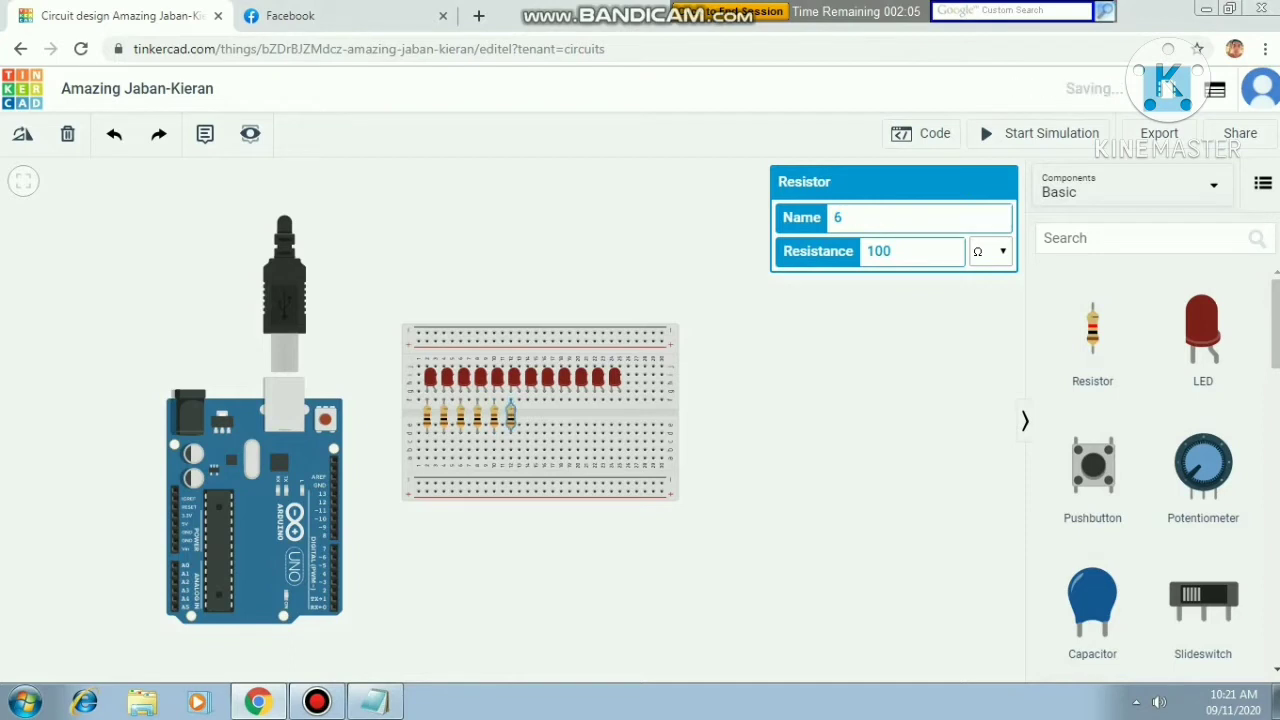
key(ctrl+d)
key(ctrl+d)
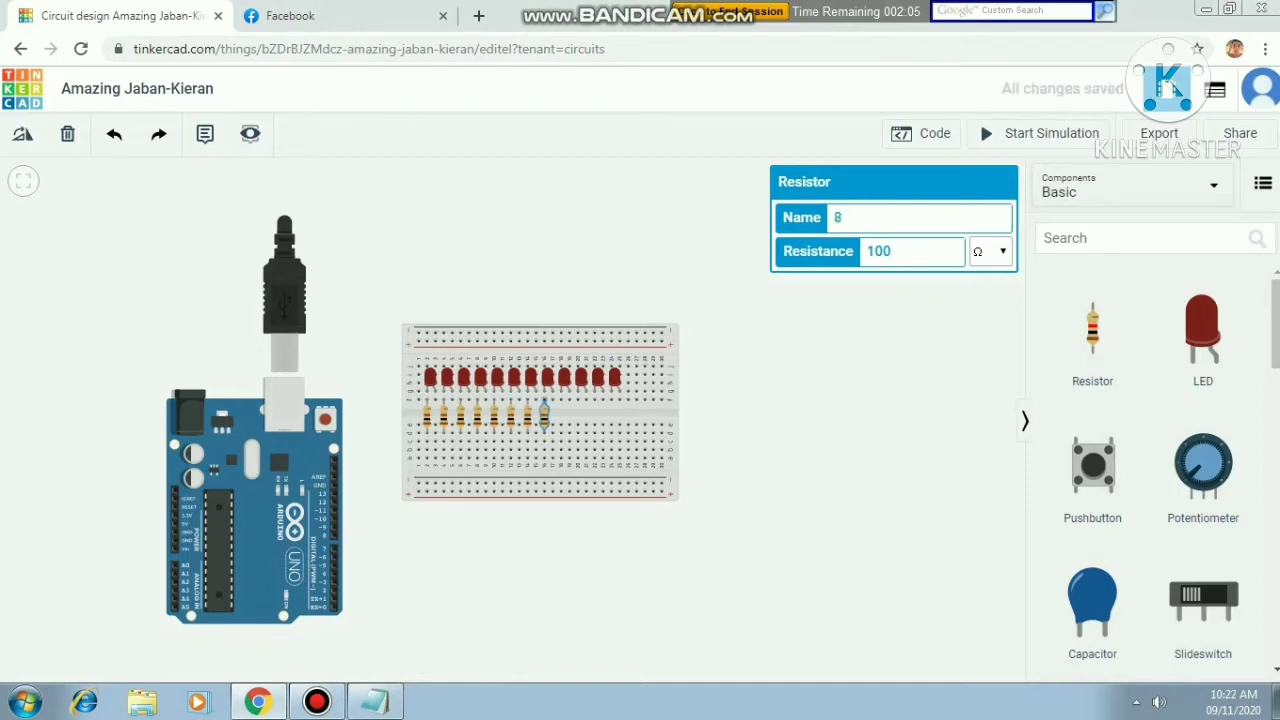
key(ctrl+d)
key(ctrl+d)
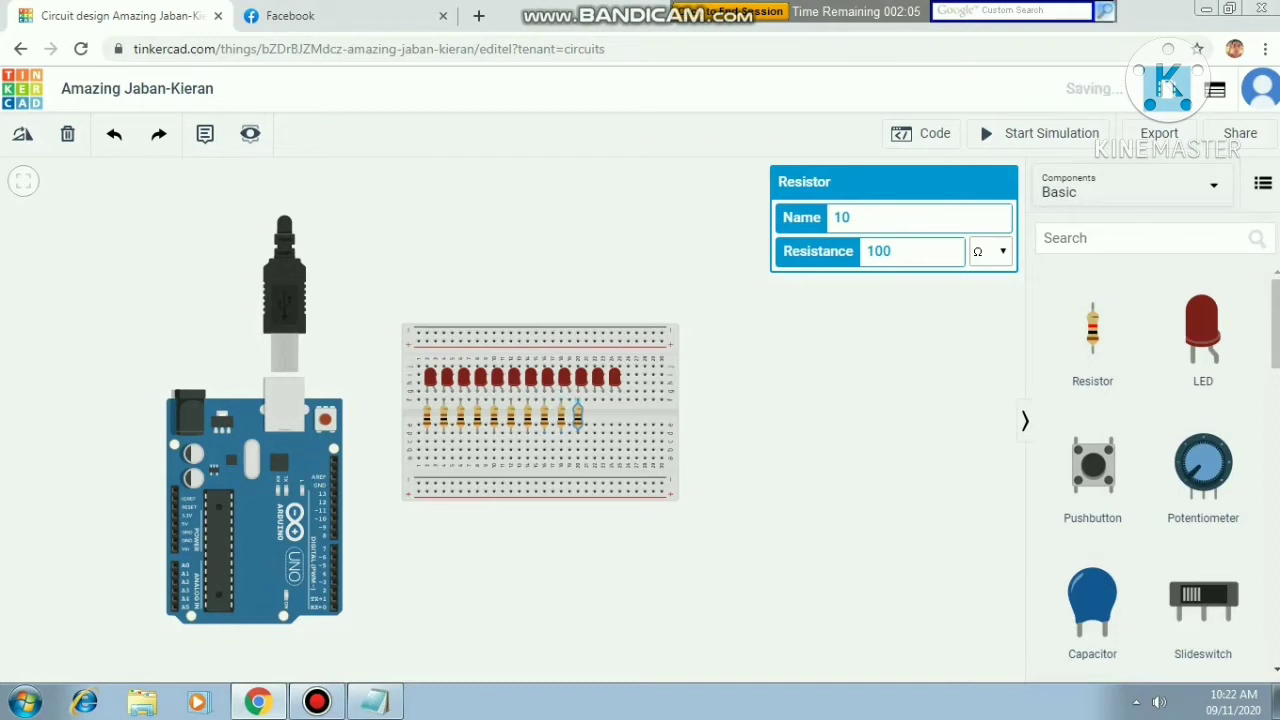
key(ctrl+d)
key(ctrl+d)
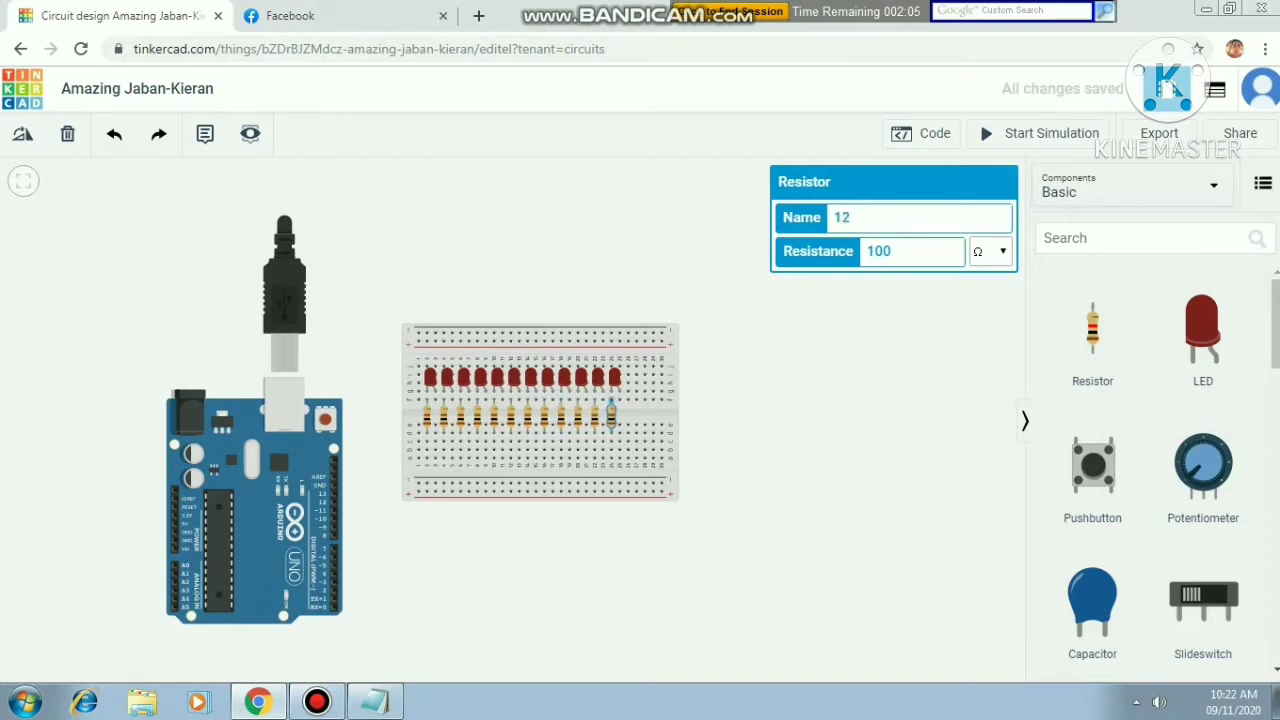
key(Escape)
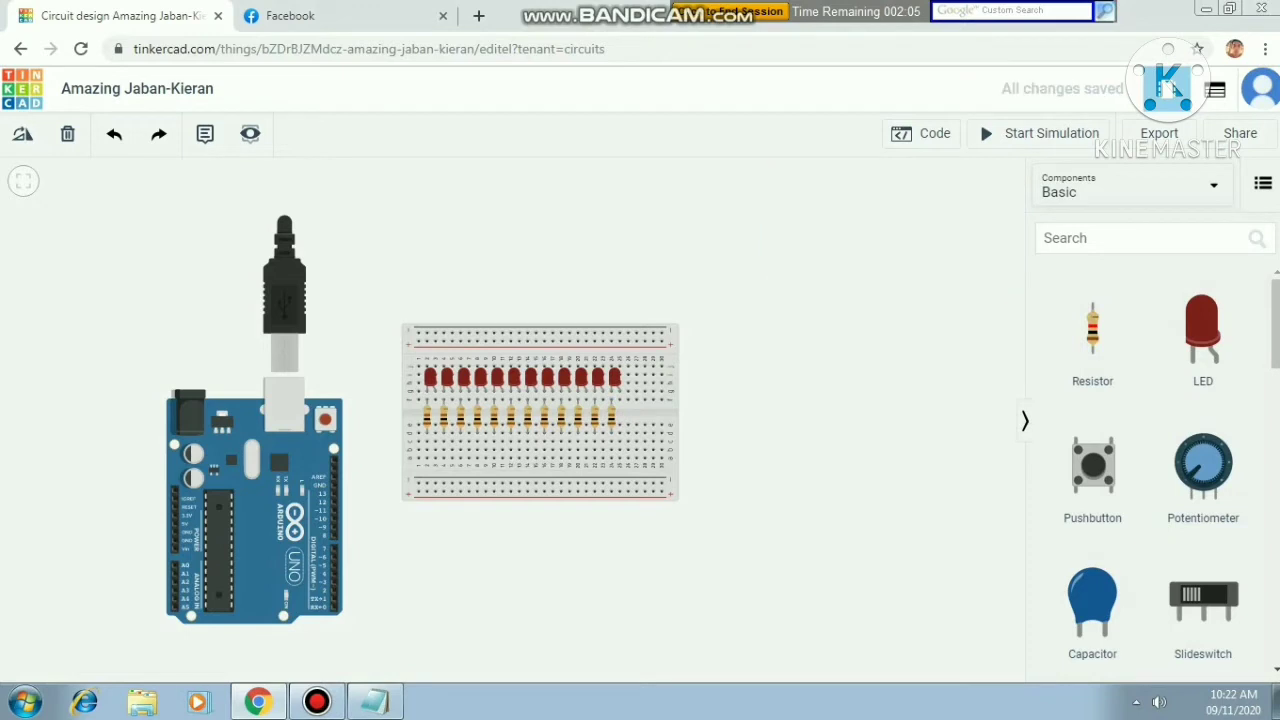
- Wire the anode columns of the first and second LEDs to Arduino digital pins 1 and 2 with green wires
click(435, 399)
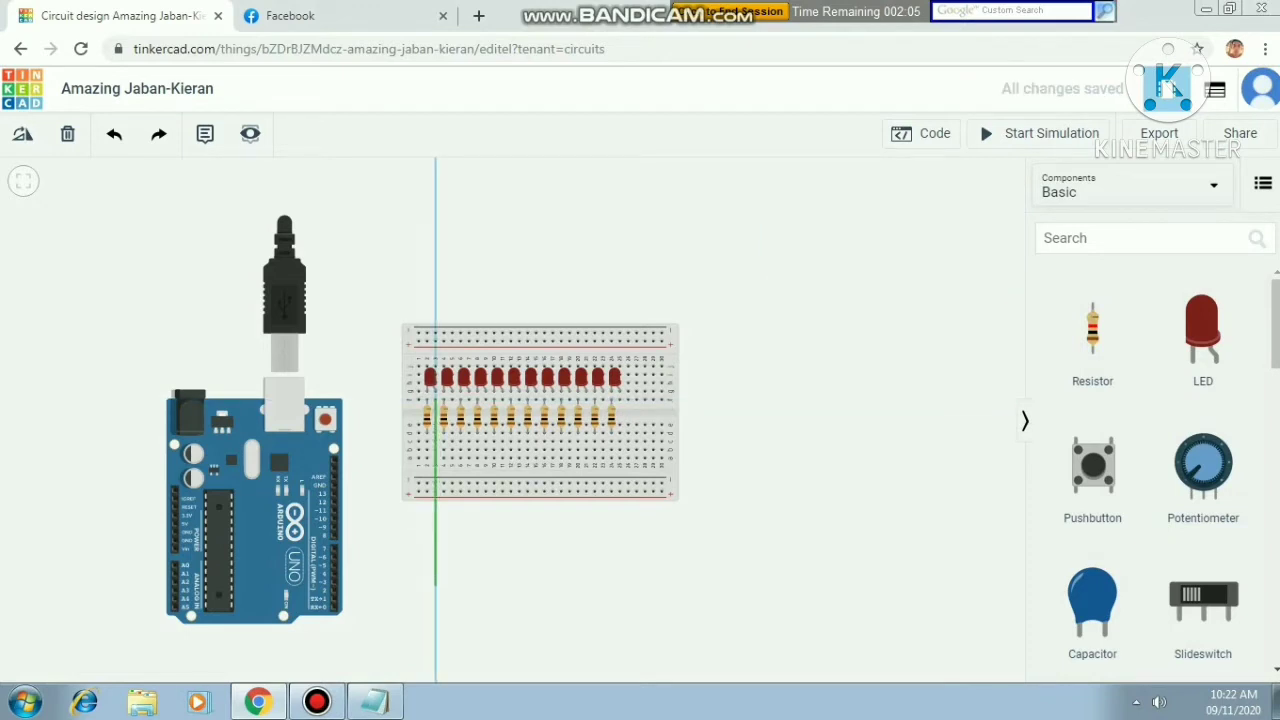
click(435, 595)
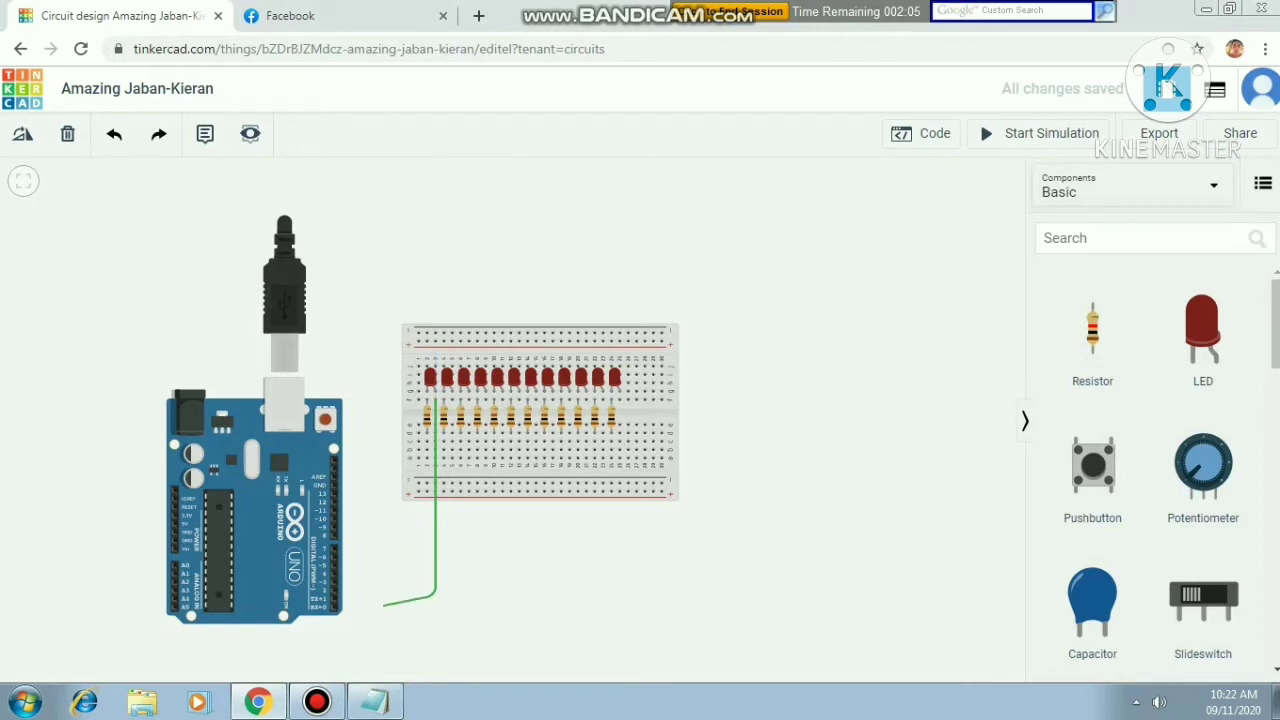
click(334, 599)
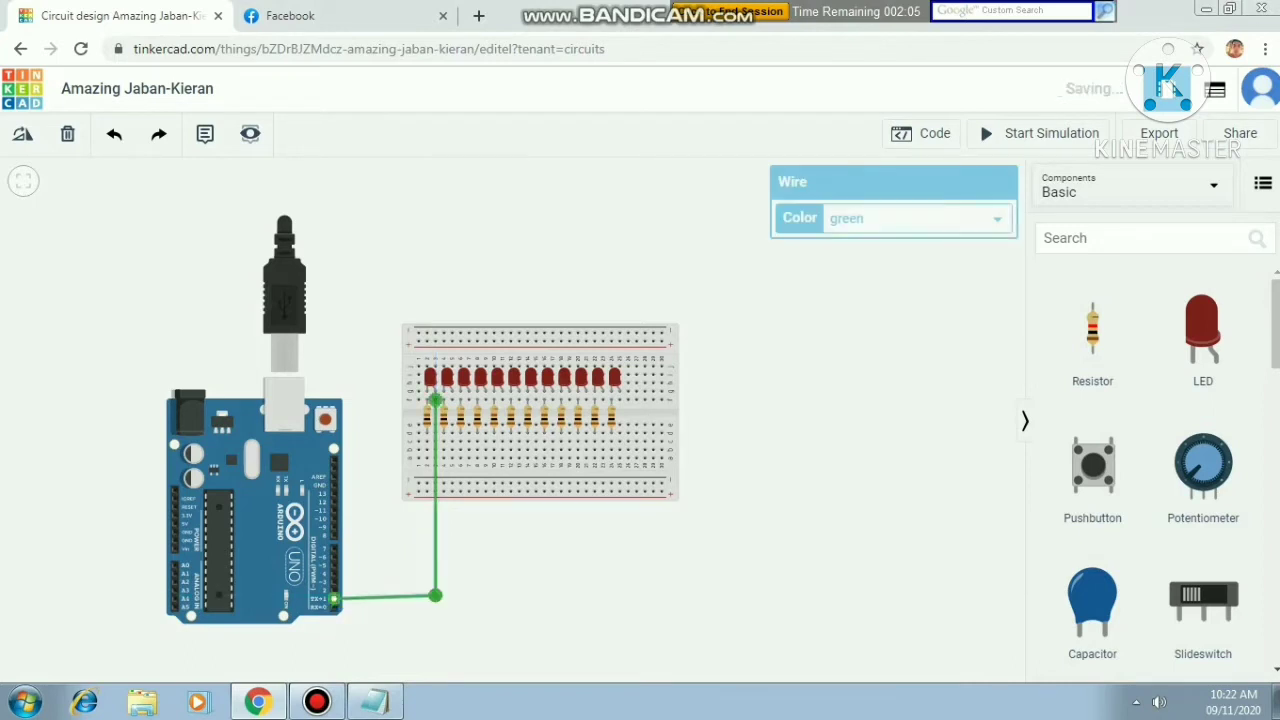
click(451, 400)
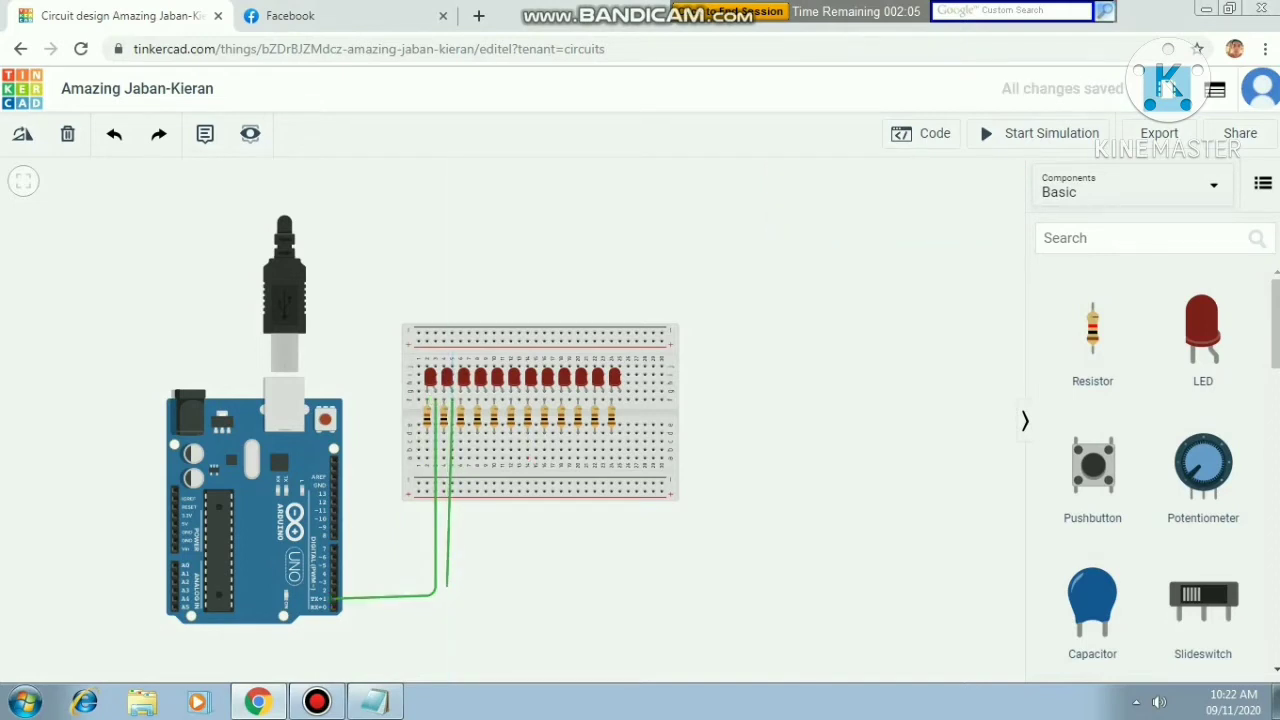
click(452, 588)
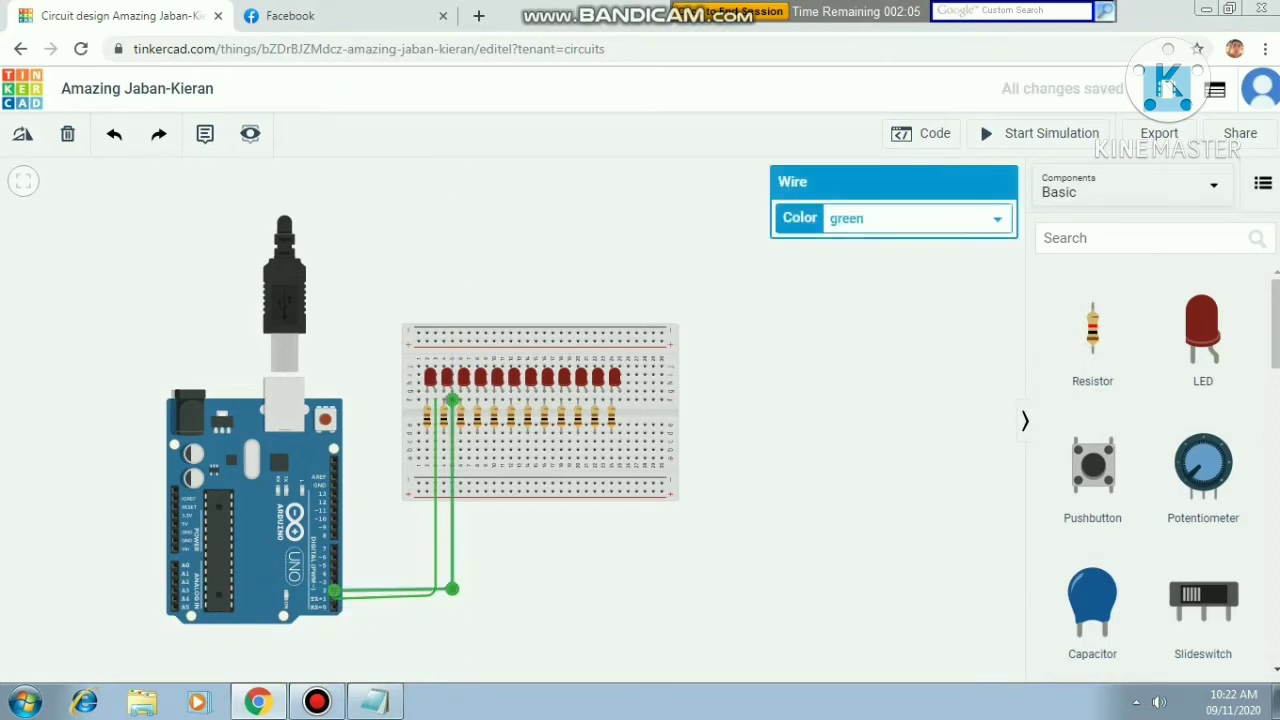
- Wire the anode columns of the third and fourth LEDs to Arduino digital pins 3 and 4 with green wires
click(468, 400)
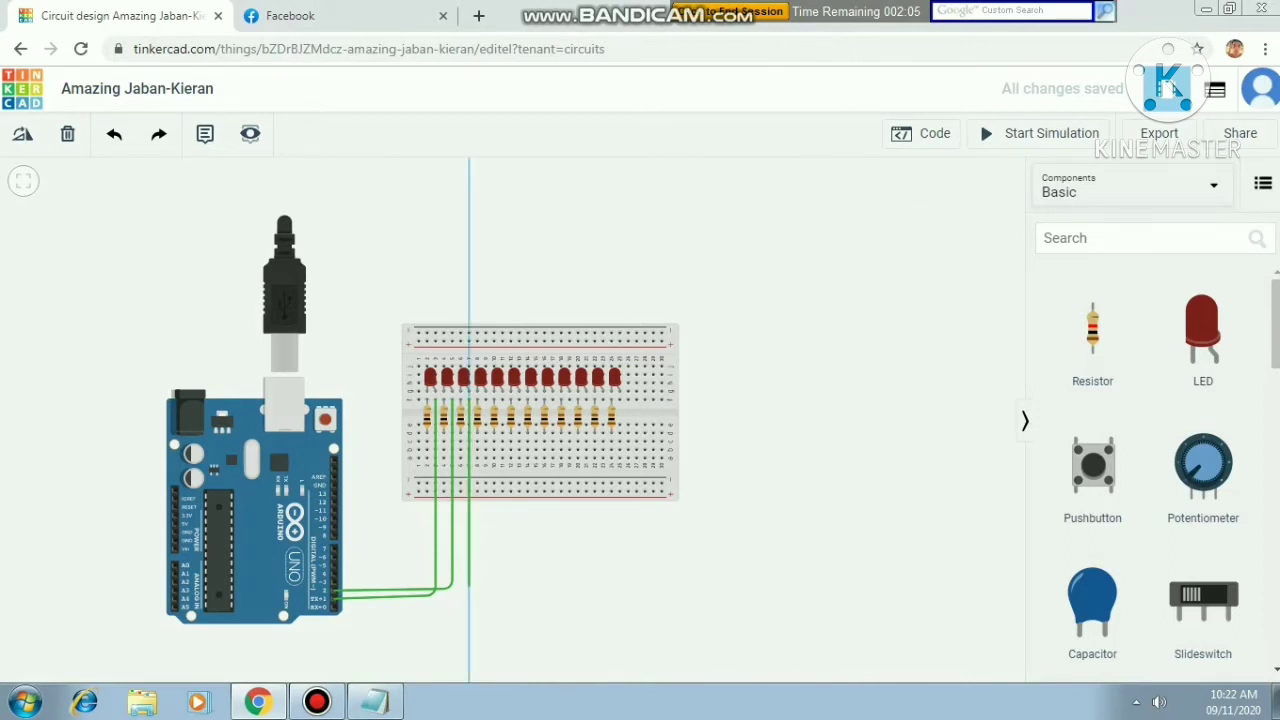
click(469, 586)
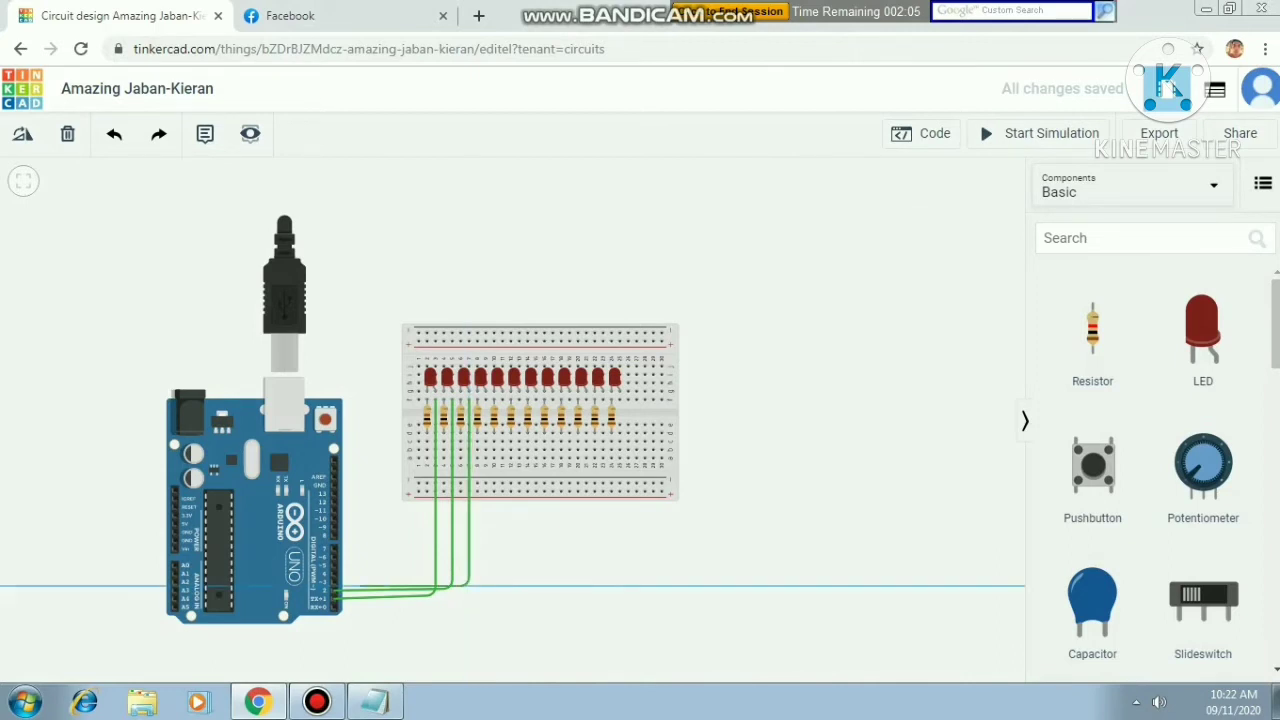
click(334, 587)
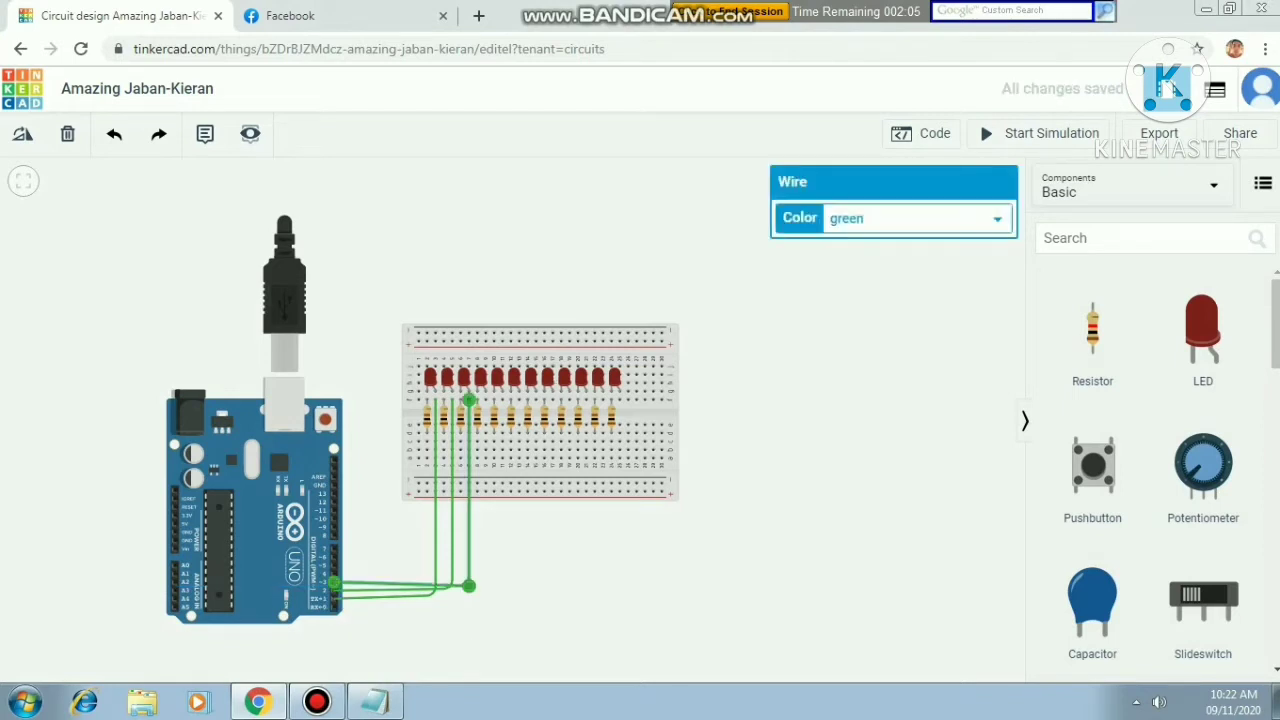
click(485, 400)
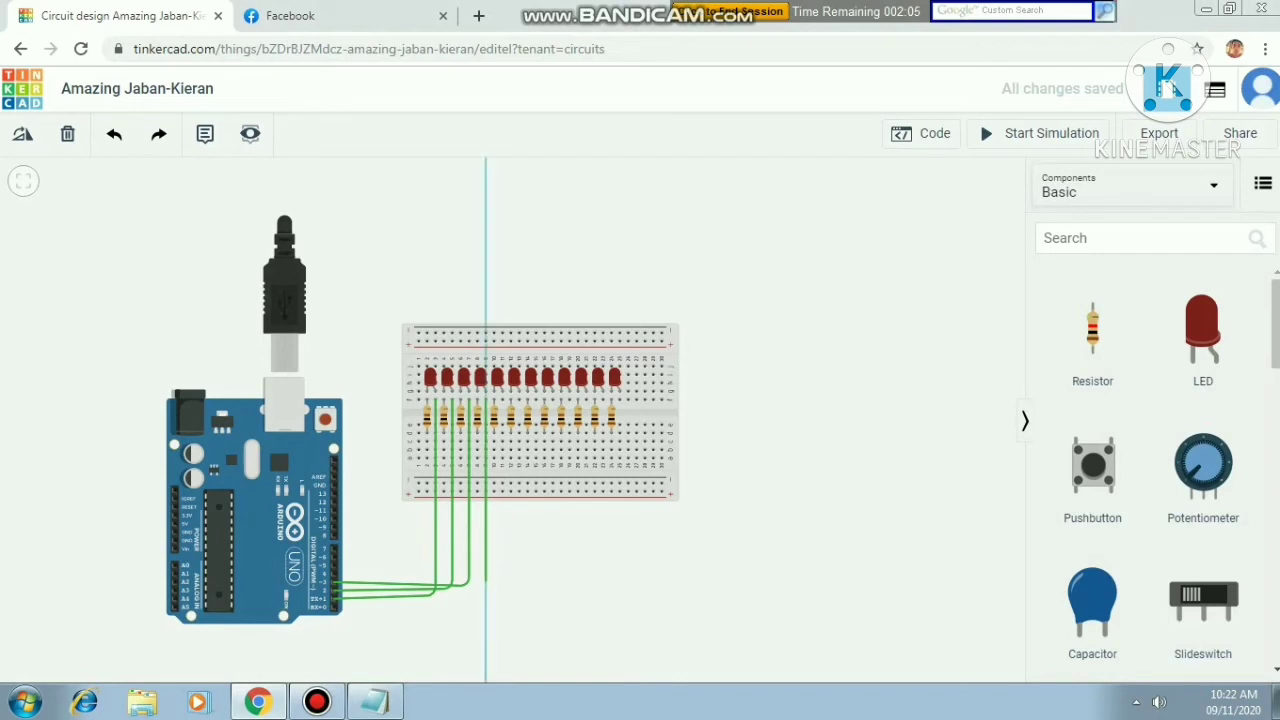
click(486, 580)
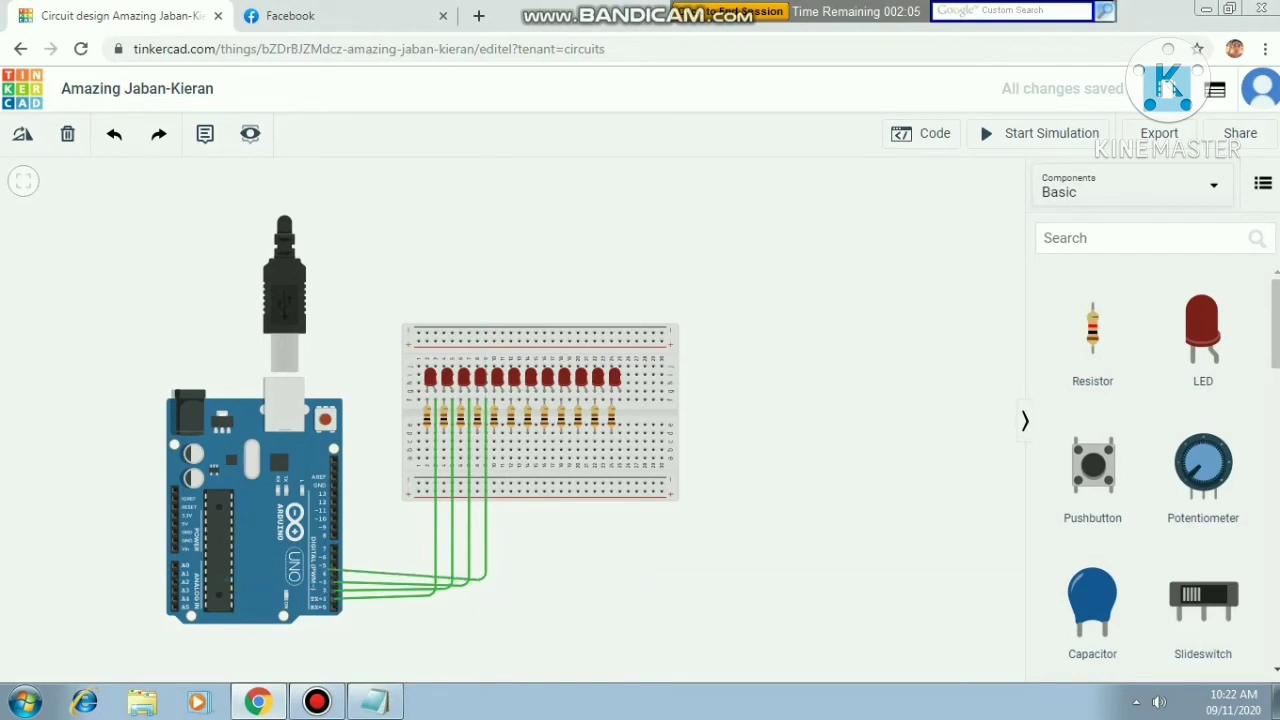
click(335, 579)
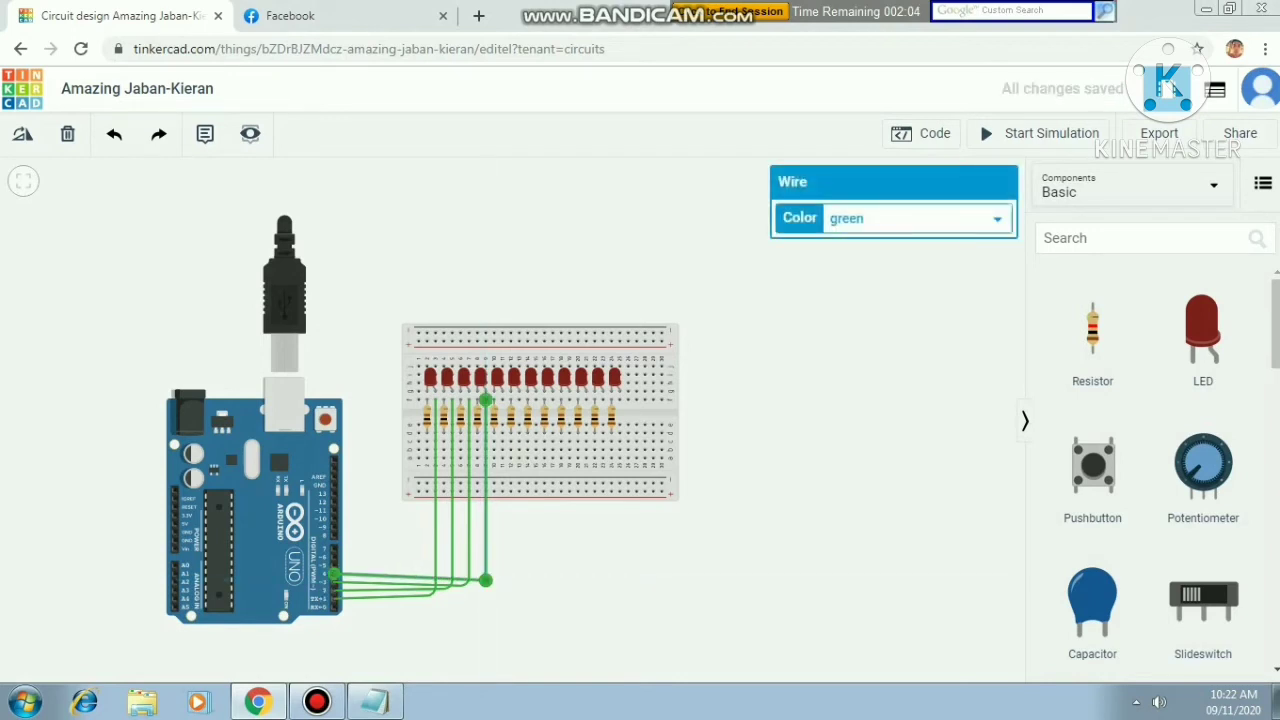
- Wire the anode columns of the fifth and sixth LEDs to Arduino digital pins 5 and 6 with green wires
click(503, 398)
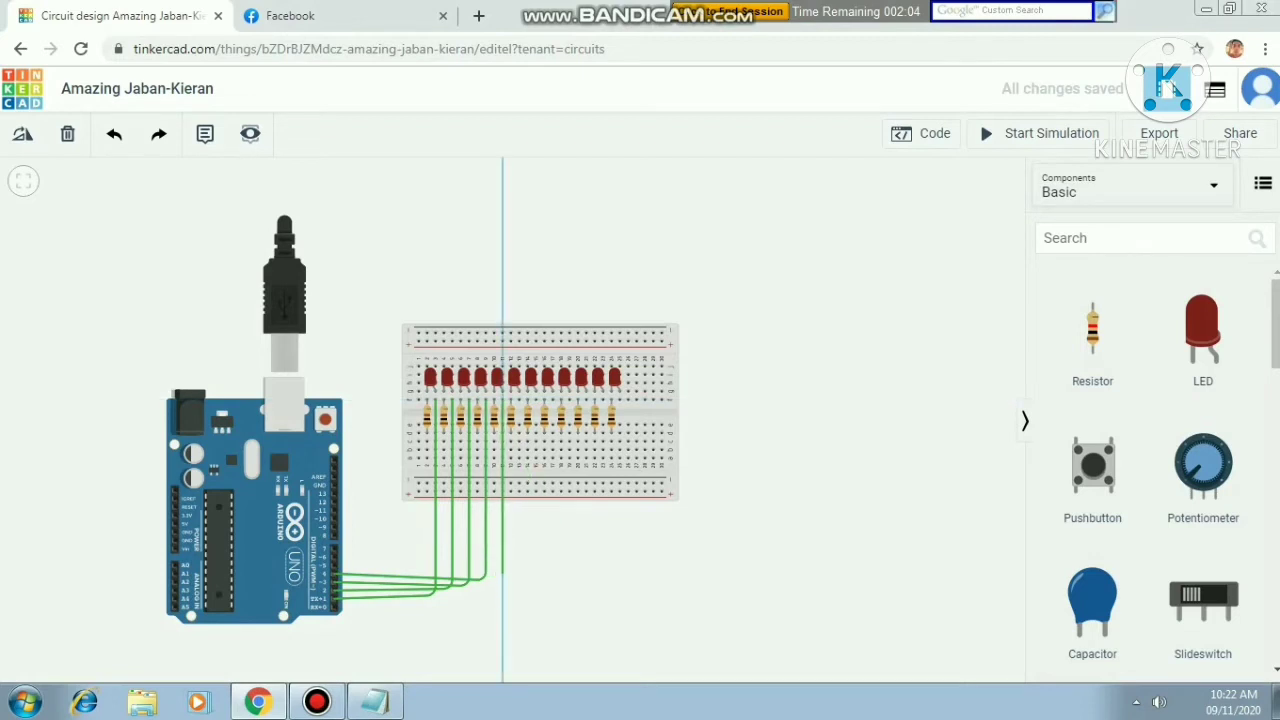
click(502, 573)
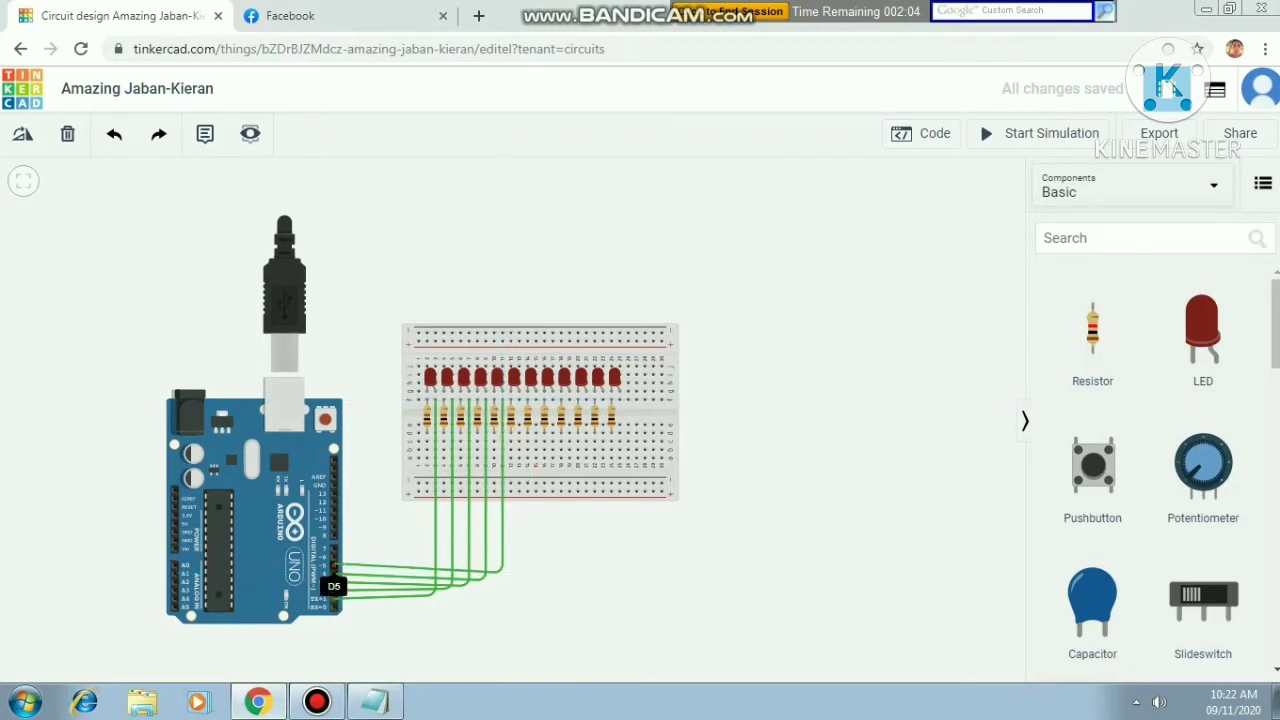
click(335, 571)
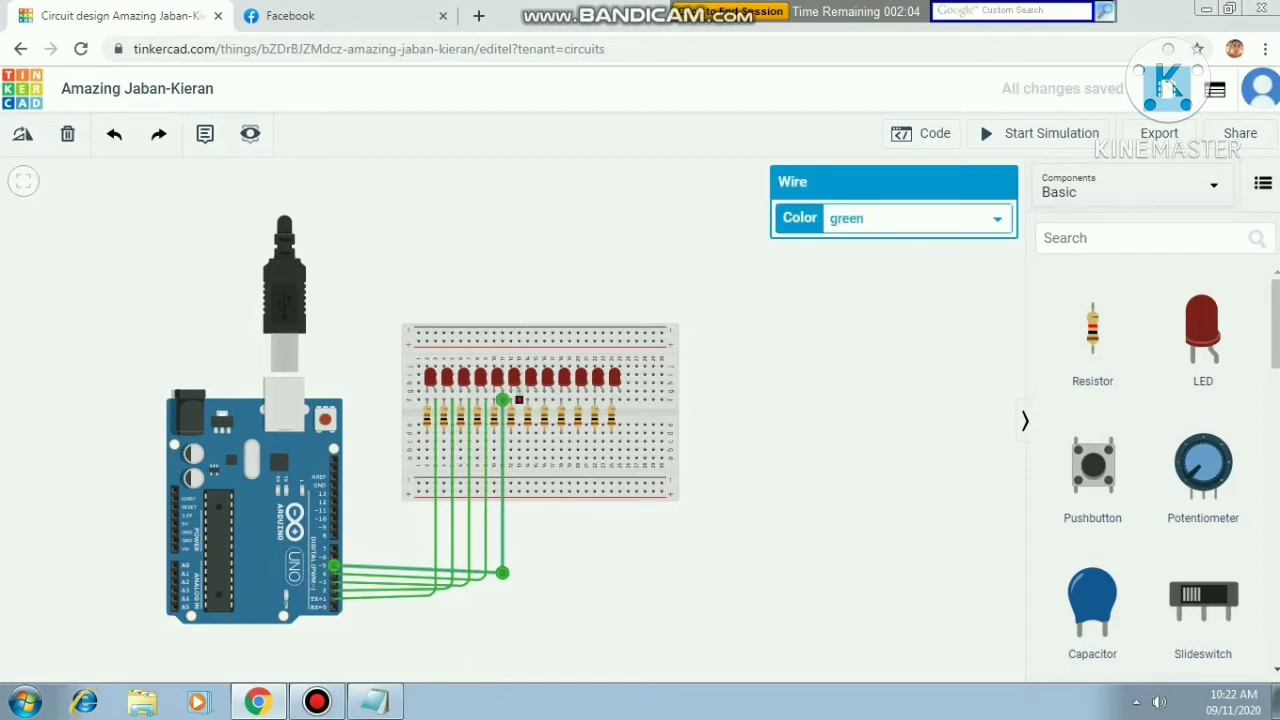
click(519, 399)
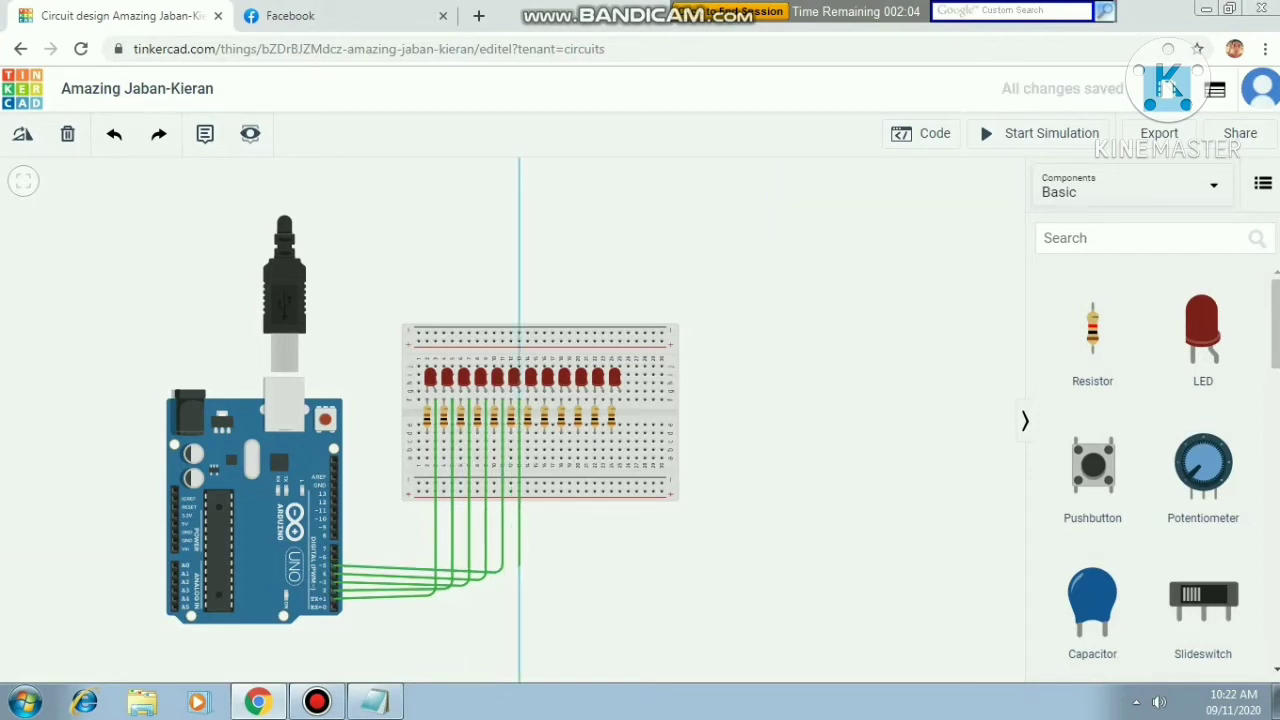
click(519, 566)
click(335, 557)
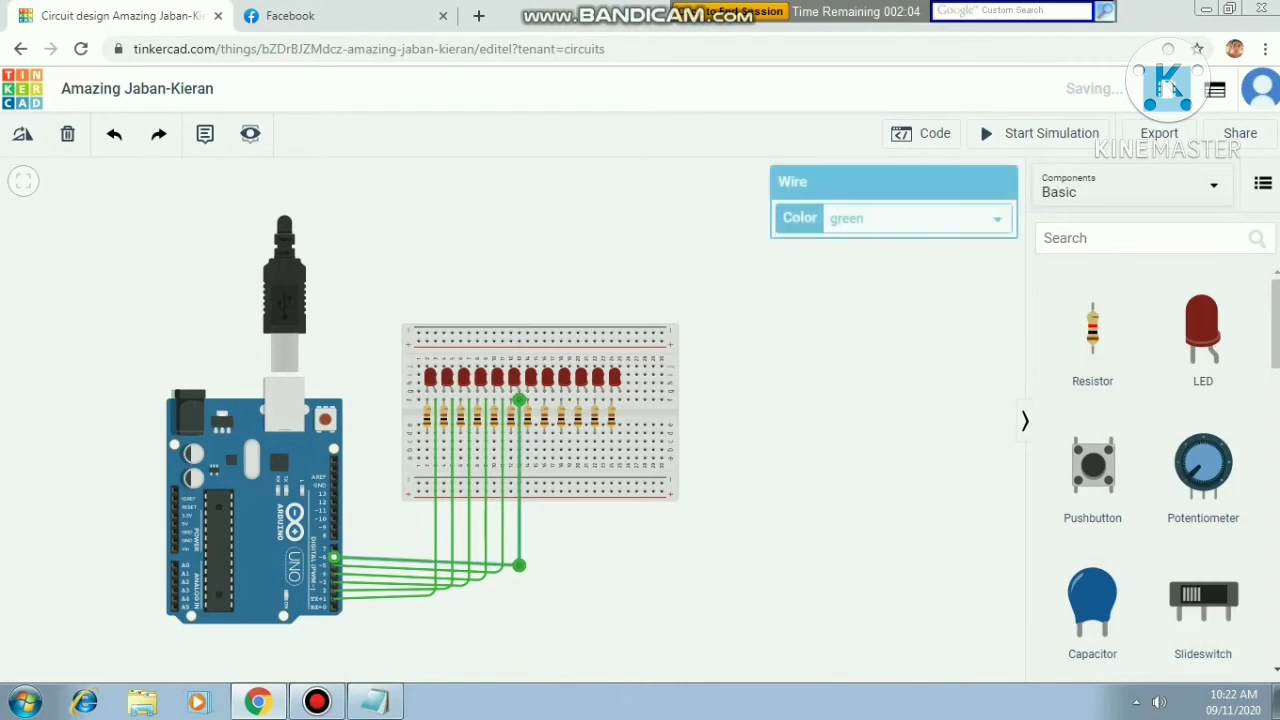
- Wire the anode columns of the seventh and eighth LEDs to Arduino digital pins 7 and 8 with green wires
click(536, 399)
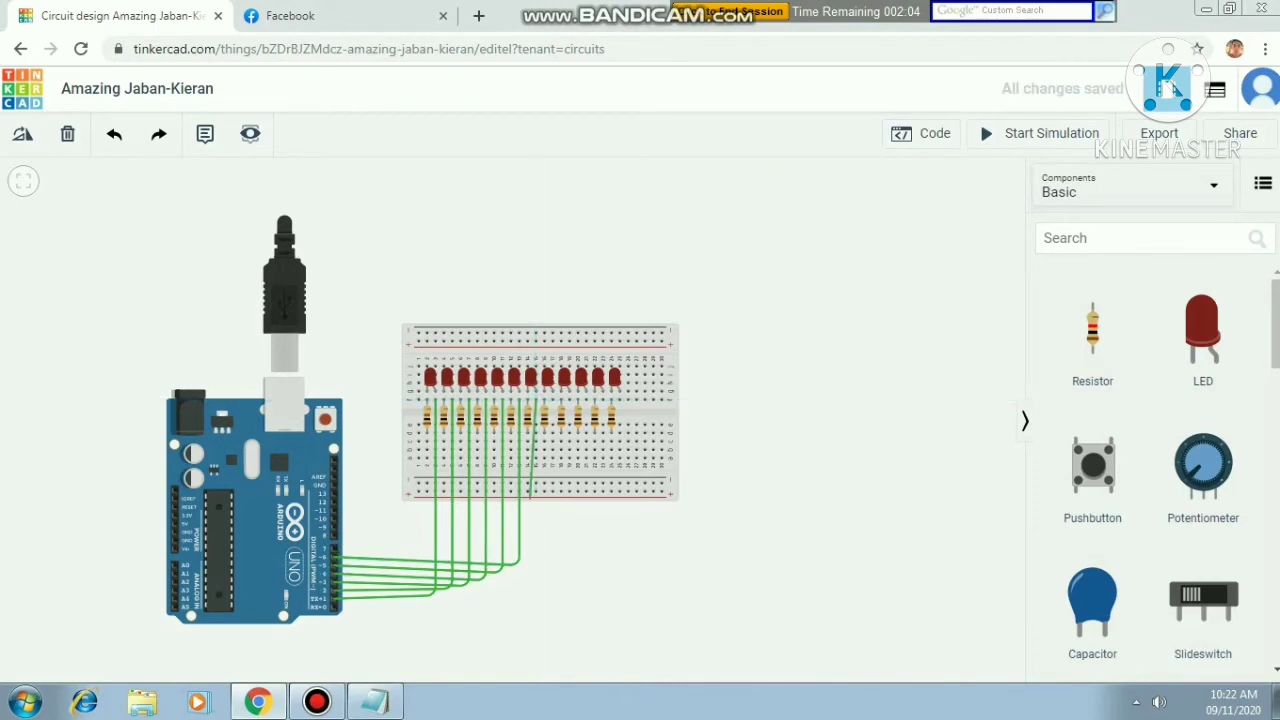
click(536, 399)
click(536, 556)
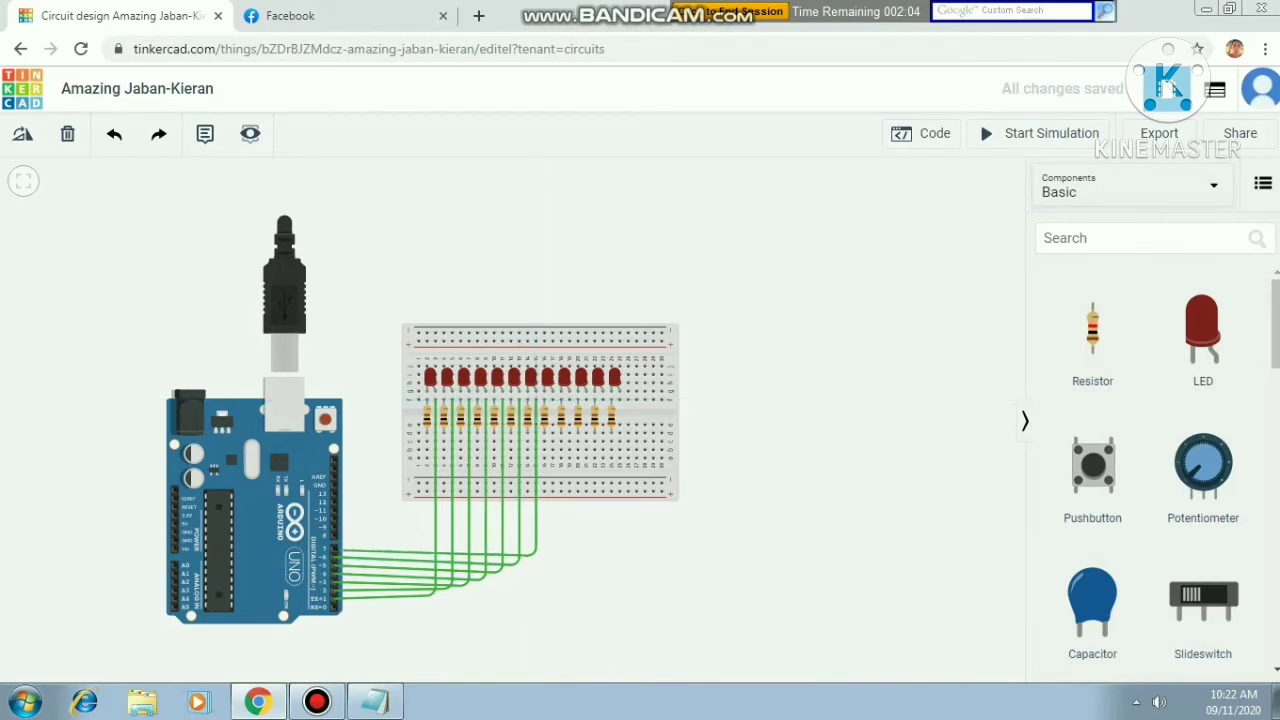
click(335, 550)
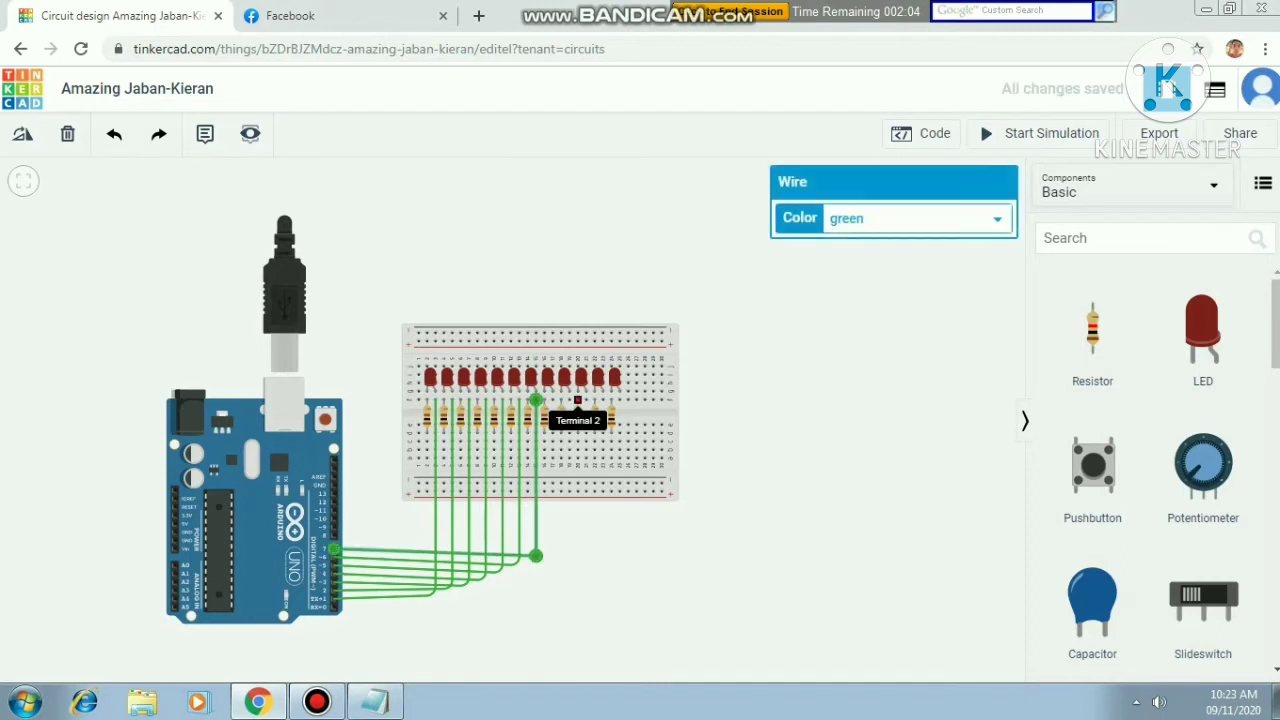
click(552, 400)
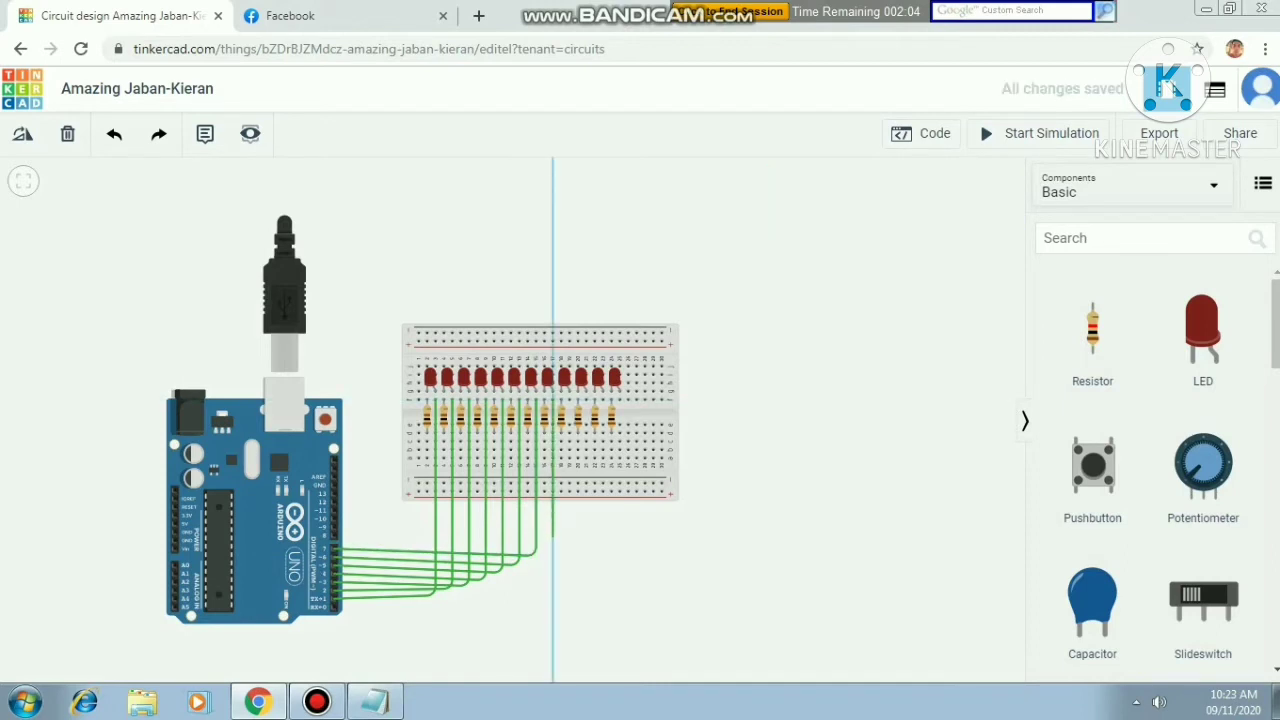
click(552, 527)
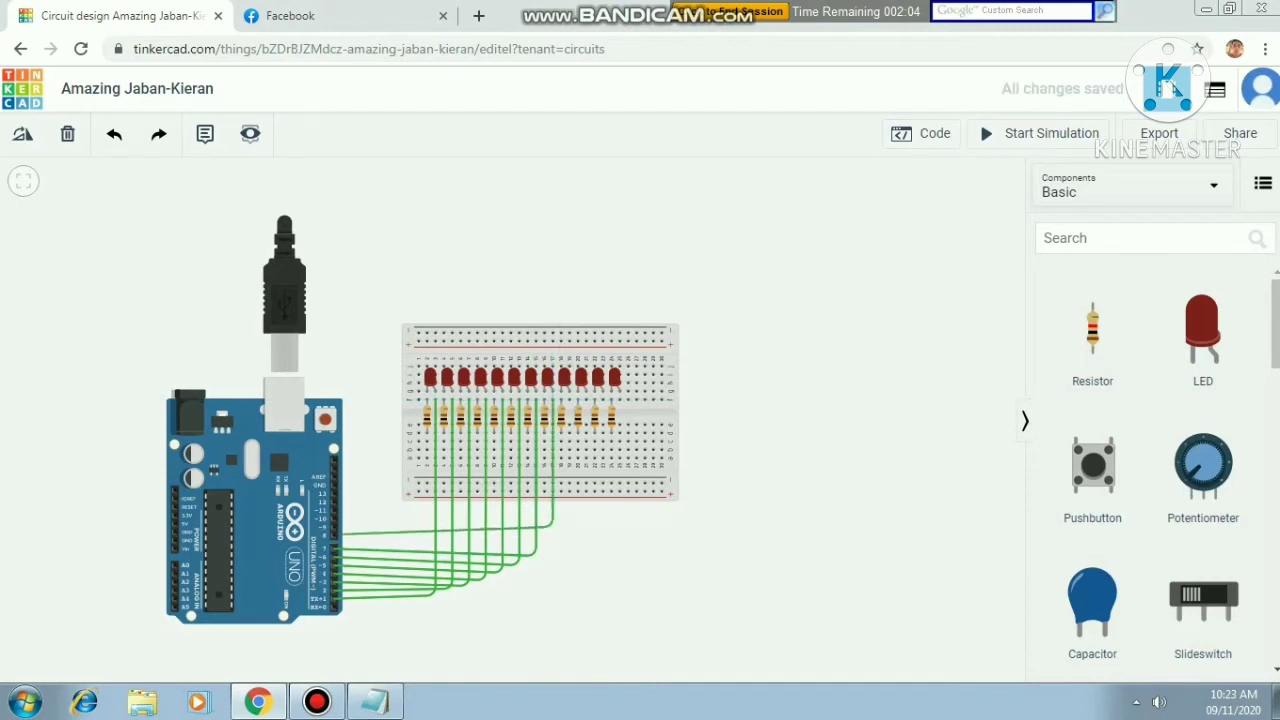
click(333, 548)
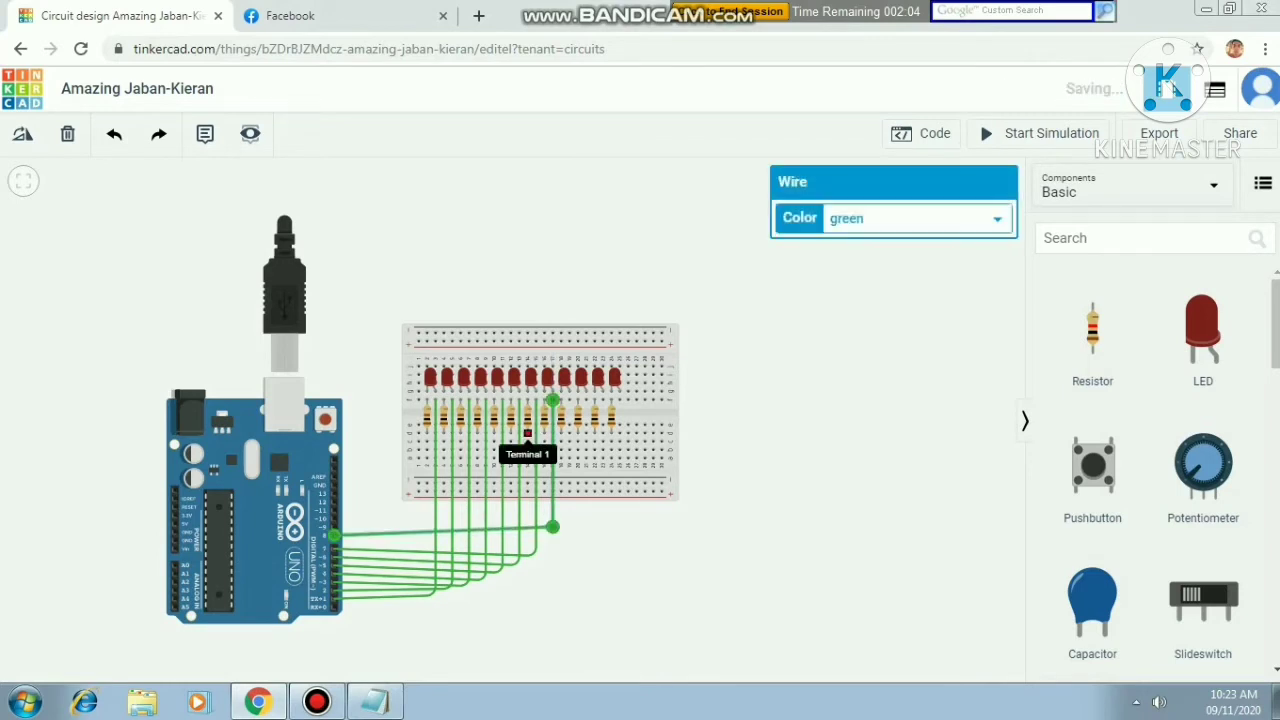
- Wire the anode columns of the ninth and tenth LEDs to Arduino digital pins 9 and 10 with green wires
click(563, 400)
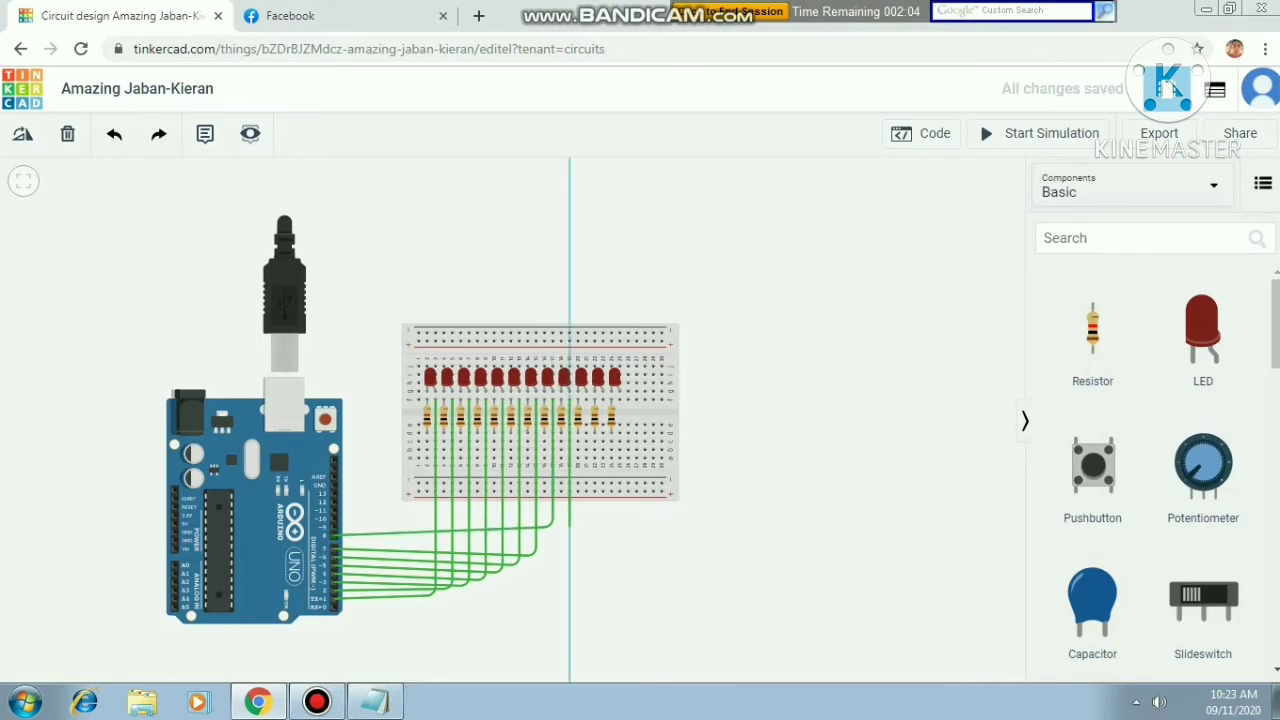
click(570, 525)
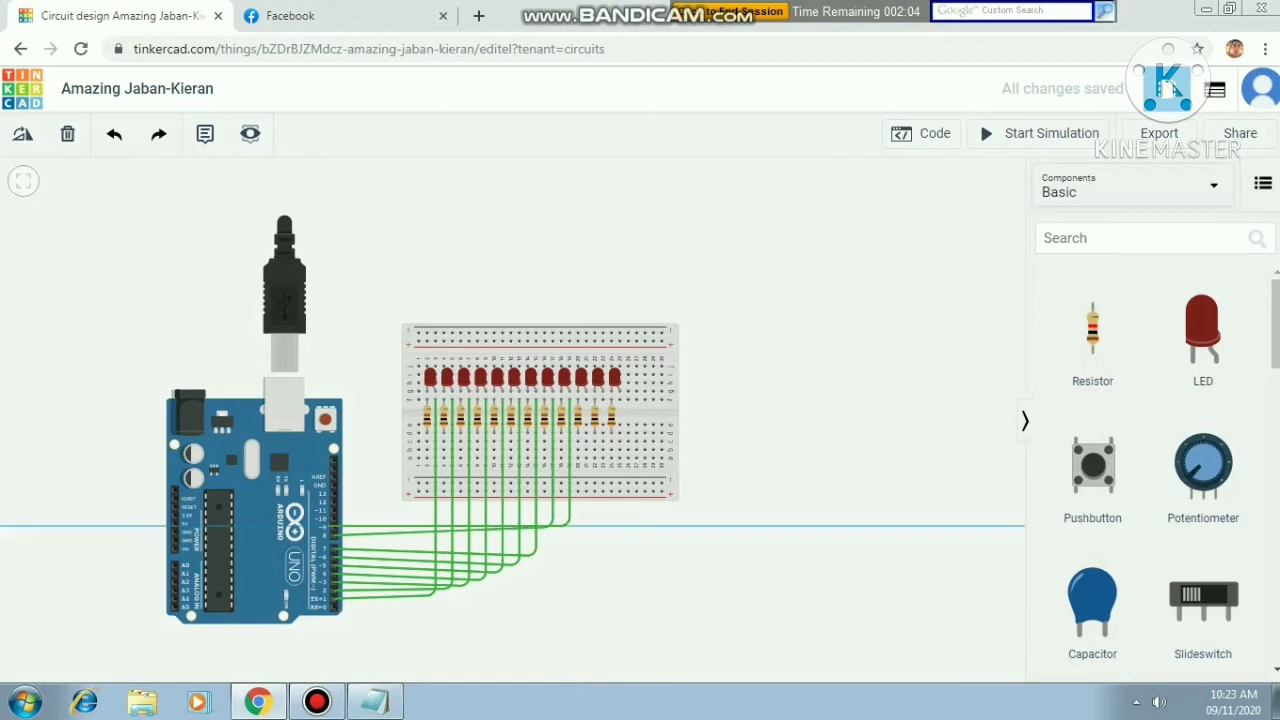
click(335, 528)
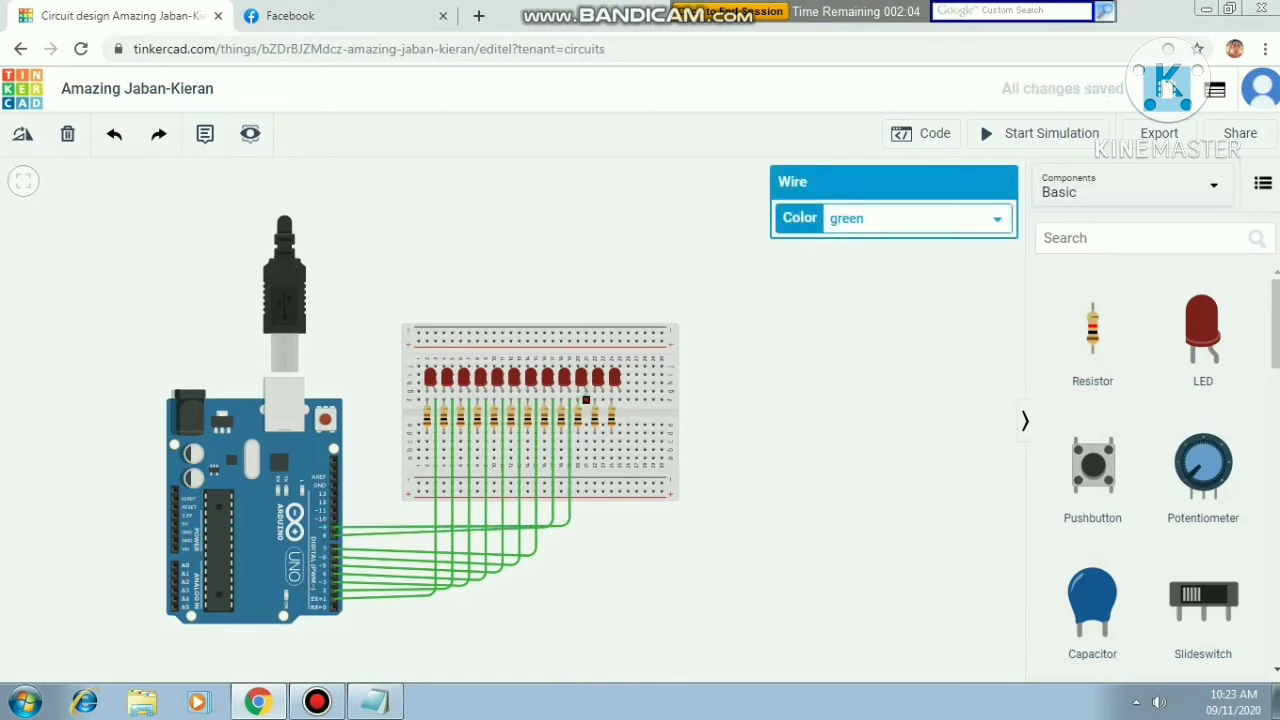
click(586, 400)
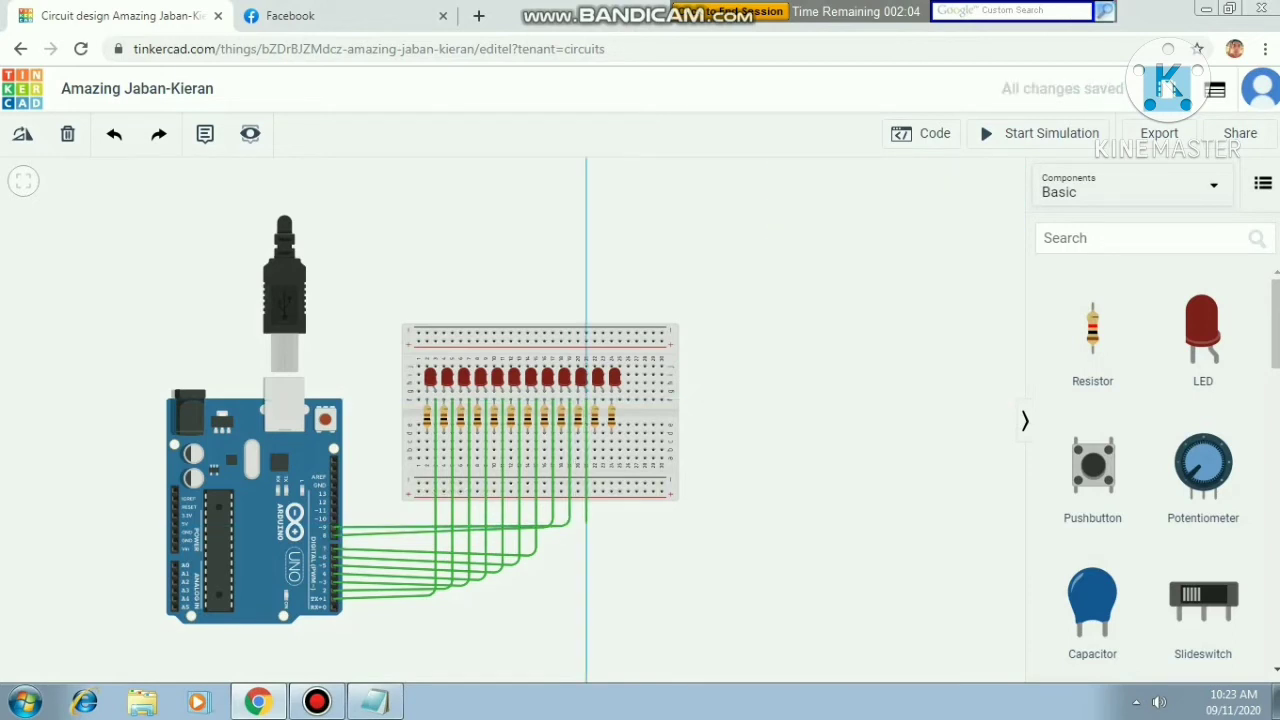
click(586, 521)
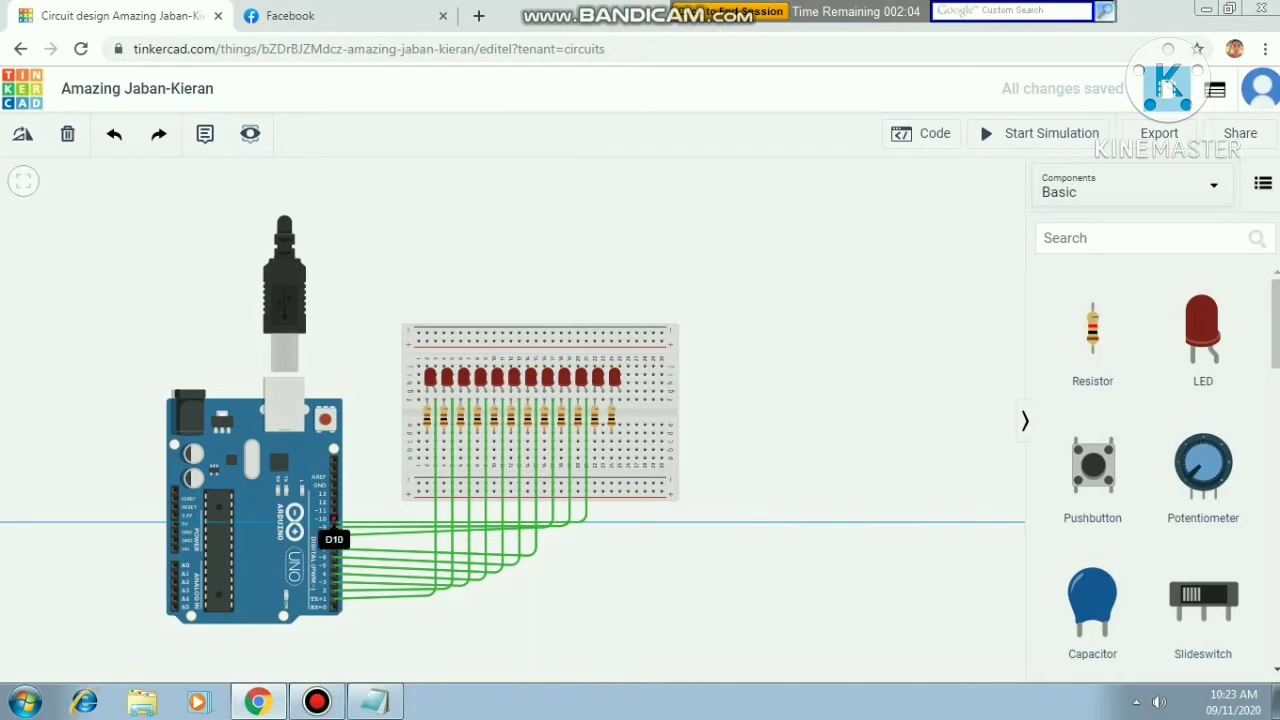
click(335, 521)
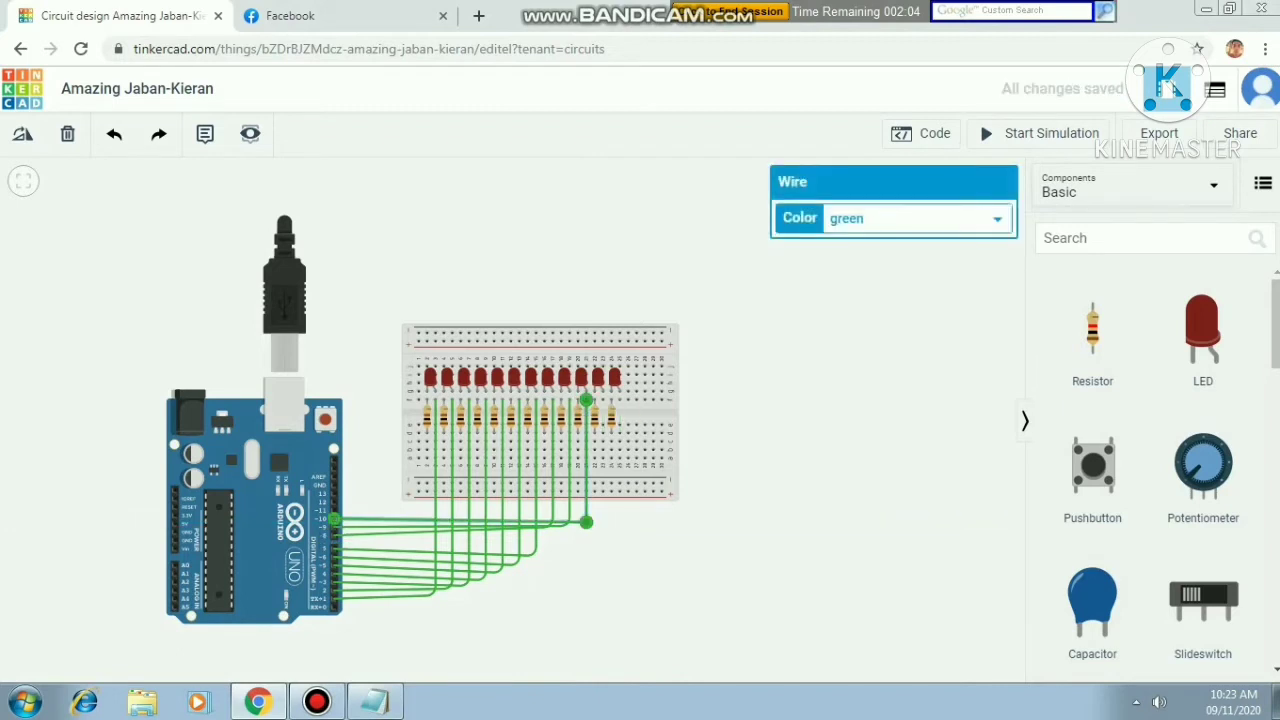
- Wire the anode columns of the eleventh and twelfth LEDs to Arduino digital pins 11 and 12 with green wires
click(603, 400)
click(603, 400)
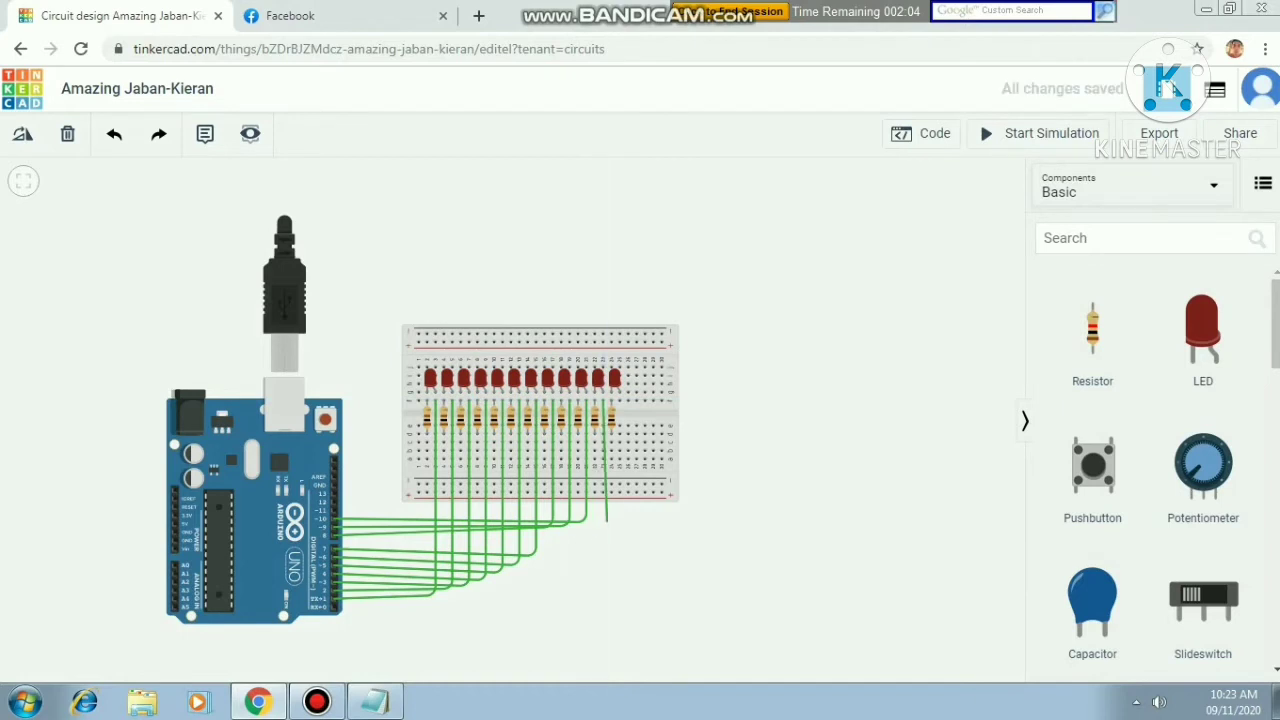
click(603, 519)
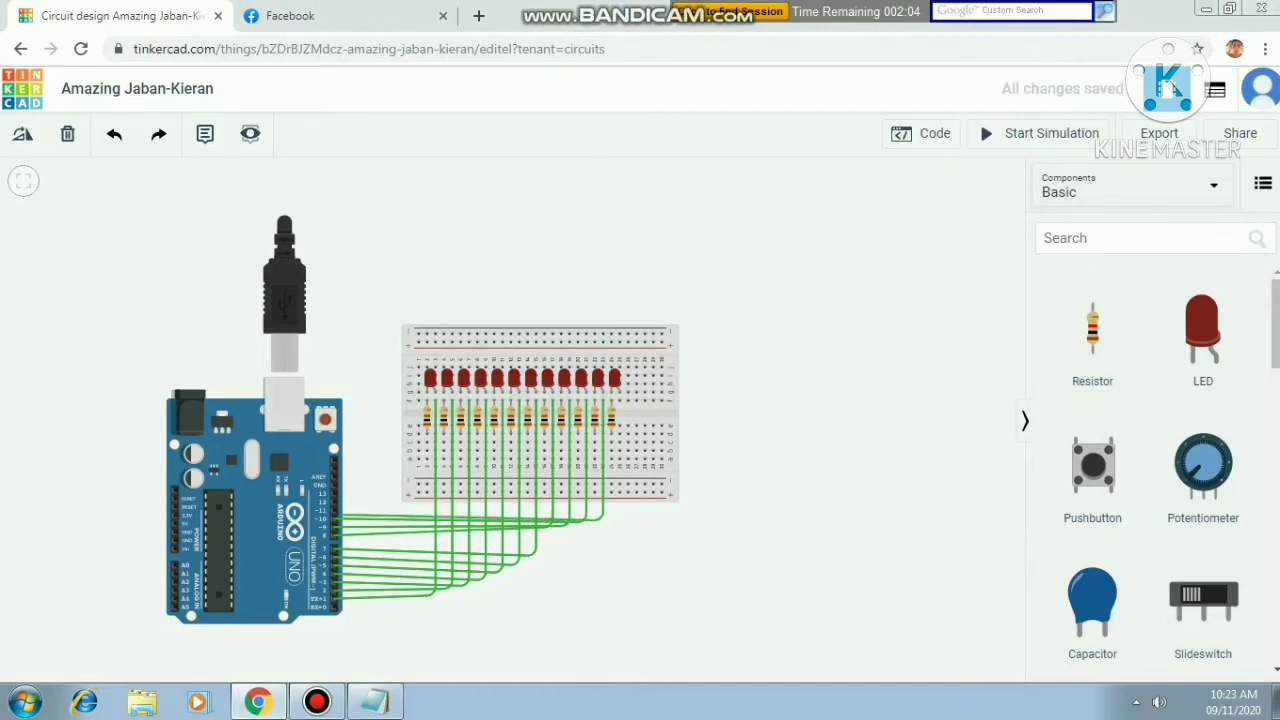
click(334, 512)
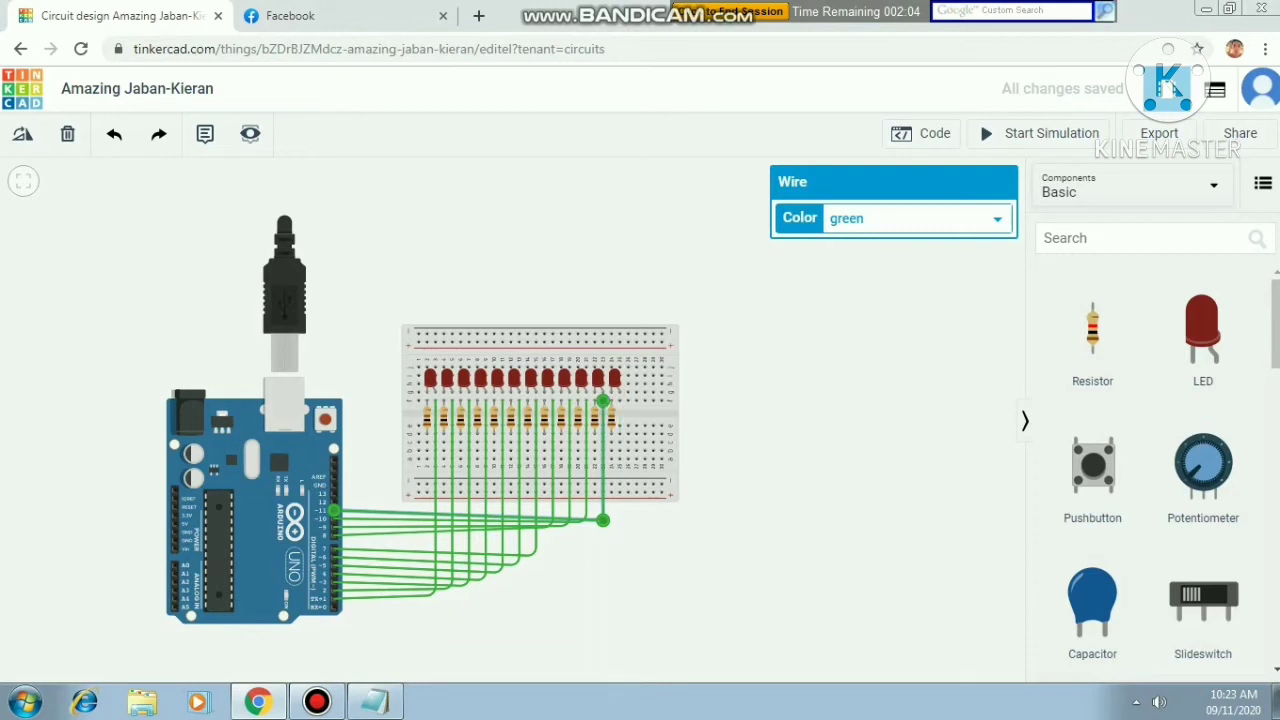
click(619, 401)
click(619, 401)
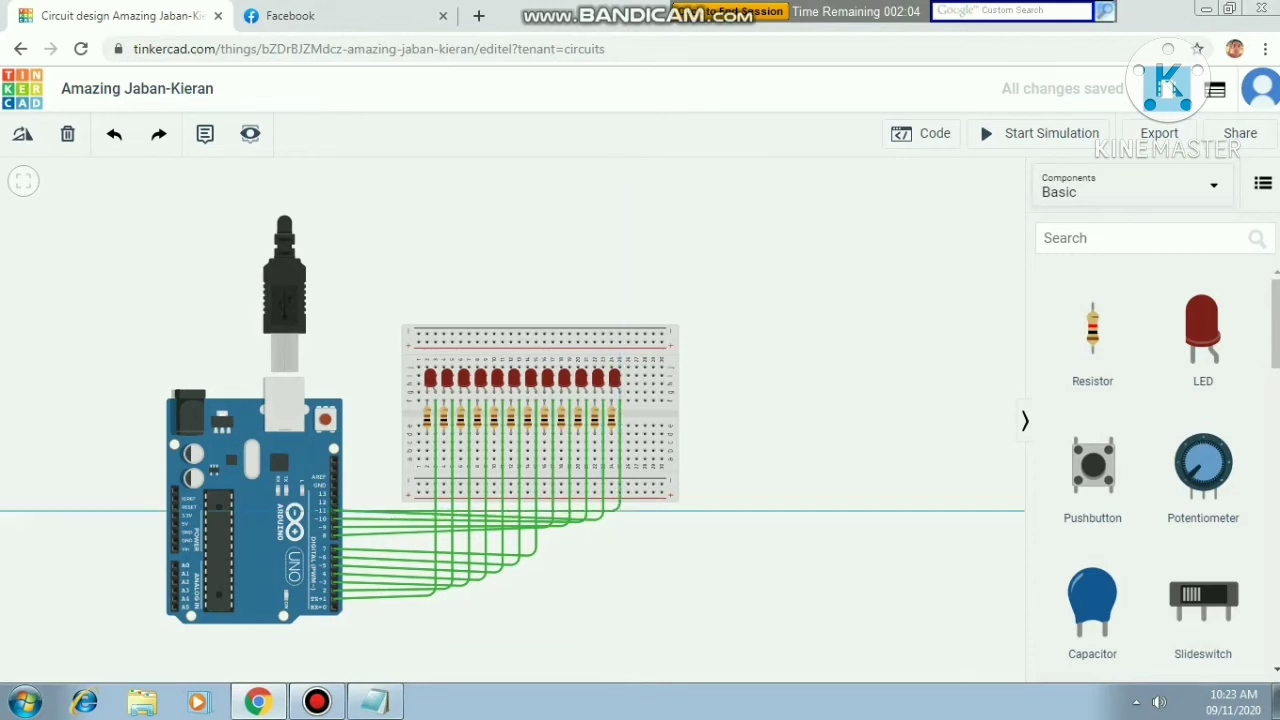
click(335, 503)
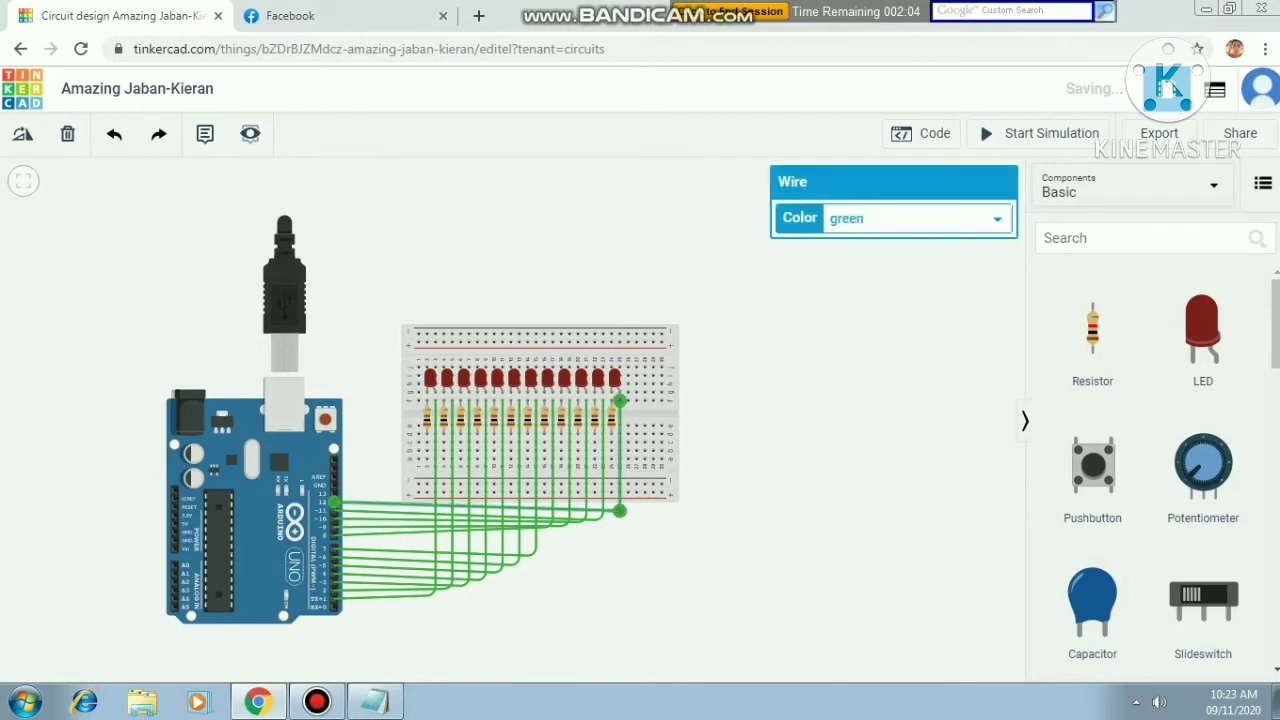
key(Escape)
- Connect the lower ends of the first and second resistors to the breadboard's lower negative rail with black wires
click(426, 442)
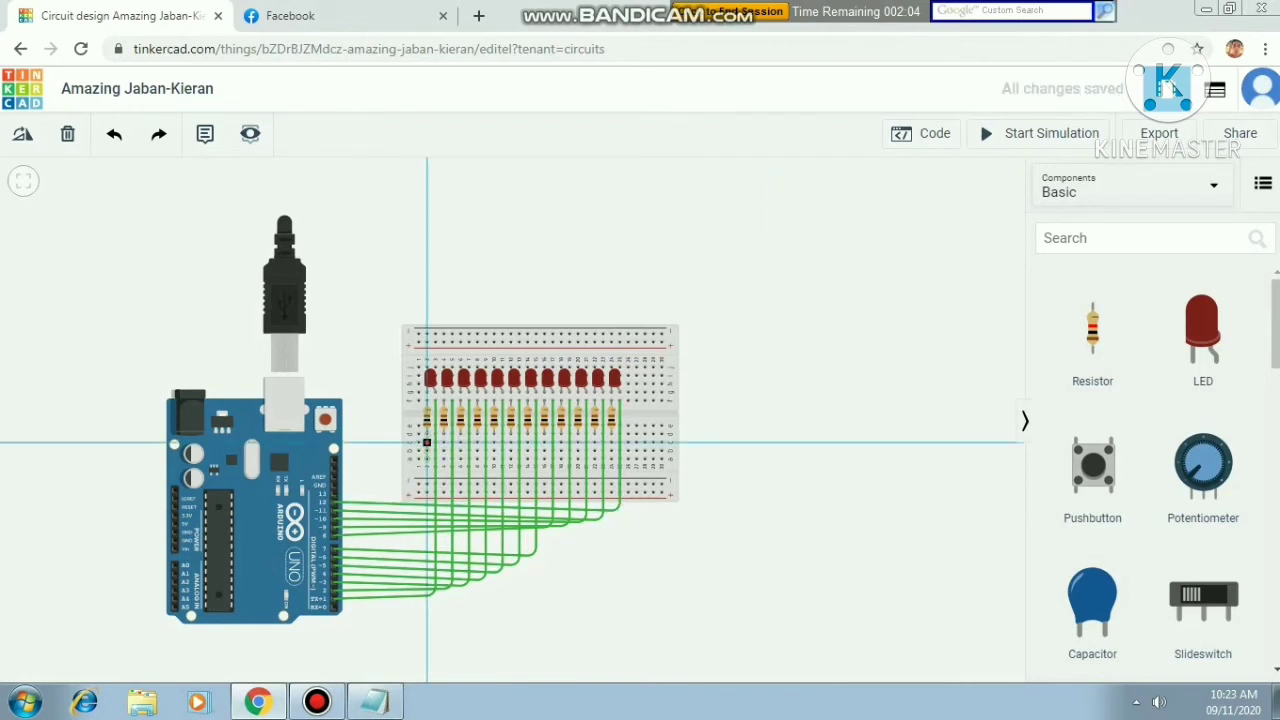
click(427, 485)
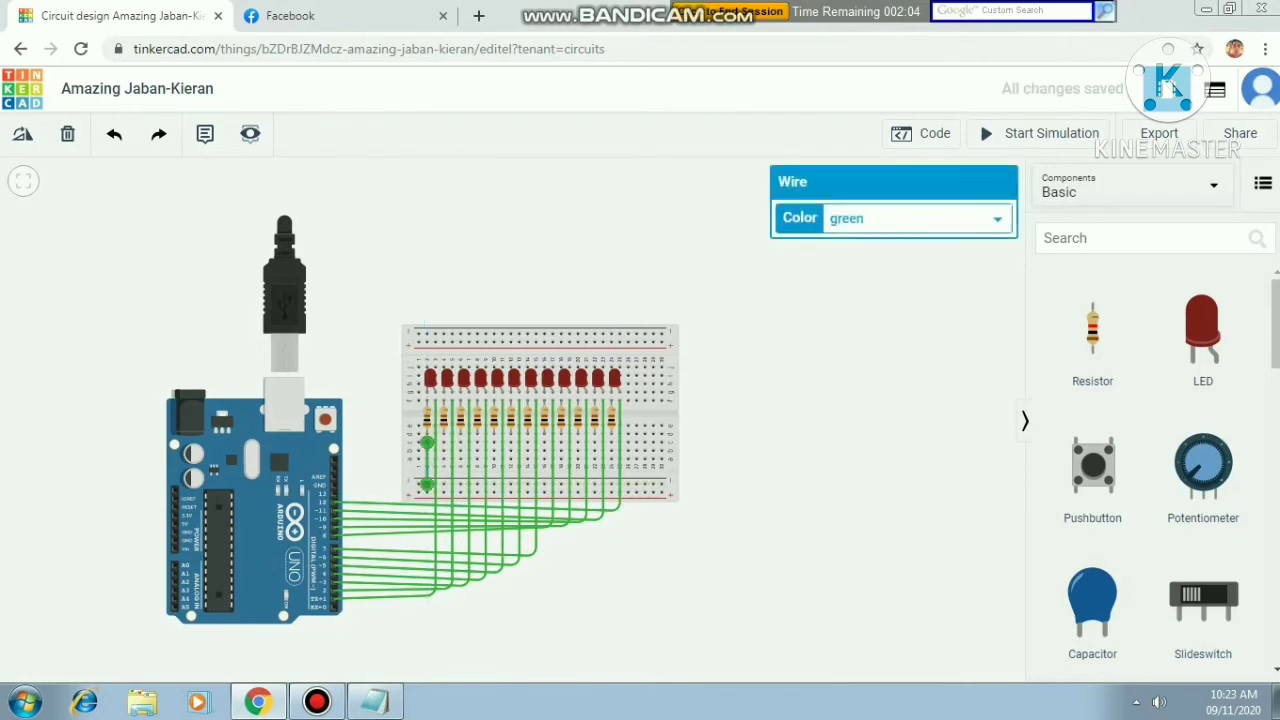
click(900, 218)
click(845, 243)
click(443, 442)
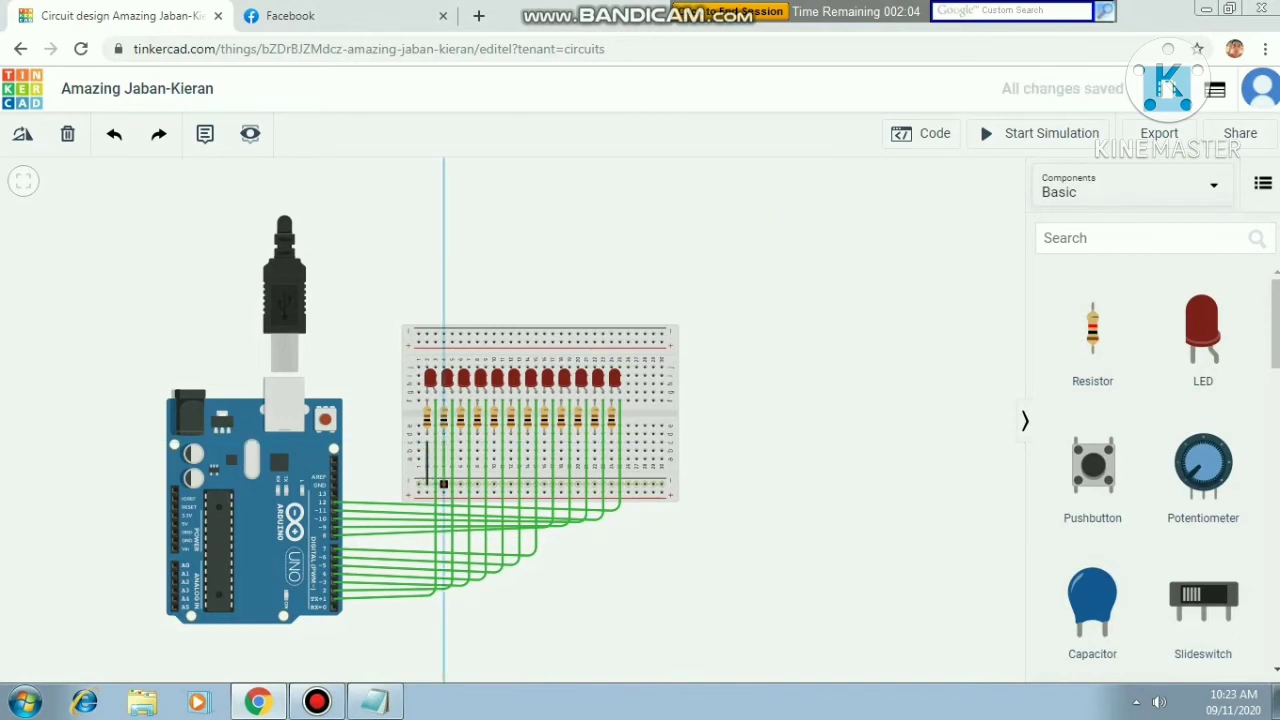
click(443, 485)
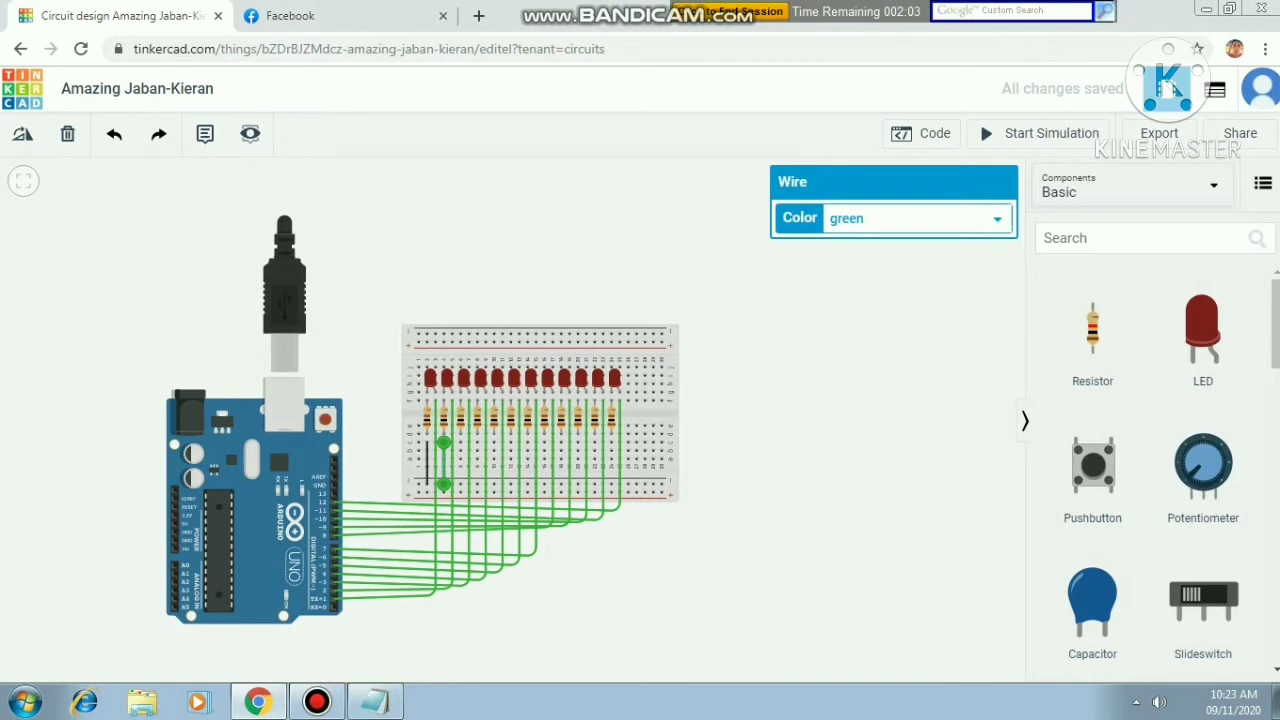
click(900, 218)
click(845, 243)
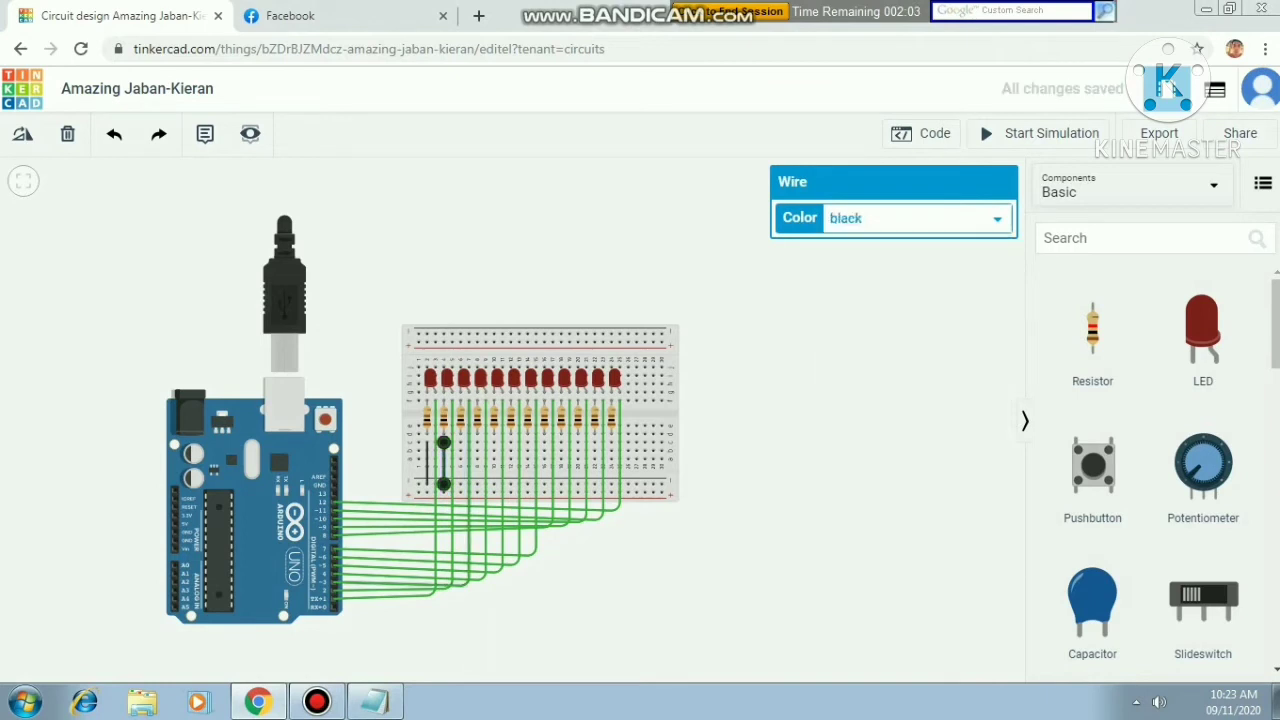
- Connect the lower ends of the third and fourth resistors to the breadboard's lower negative rail with black wires
click(460, 442)
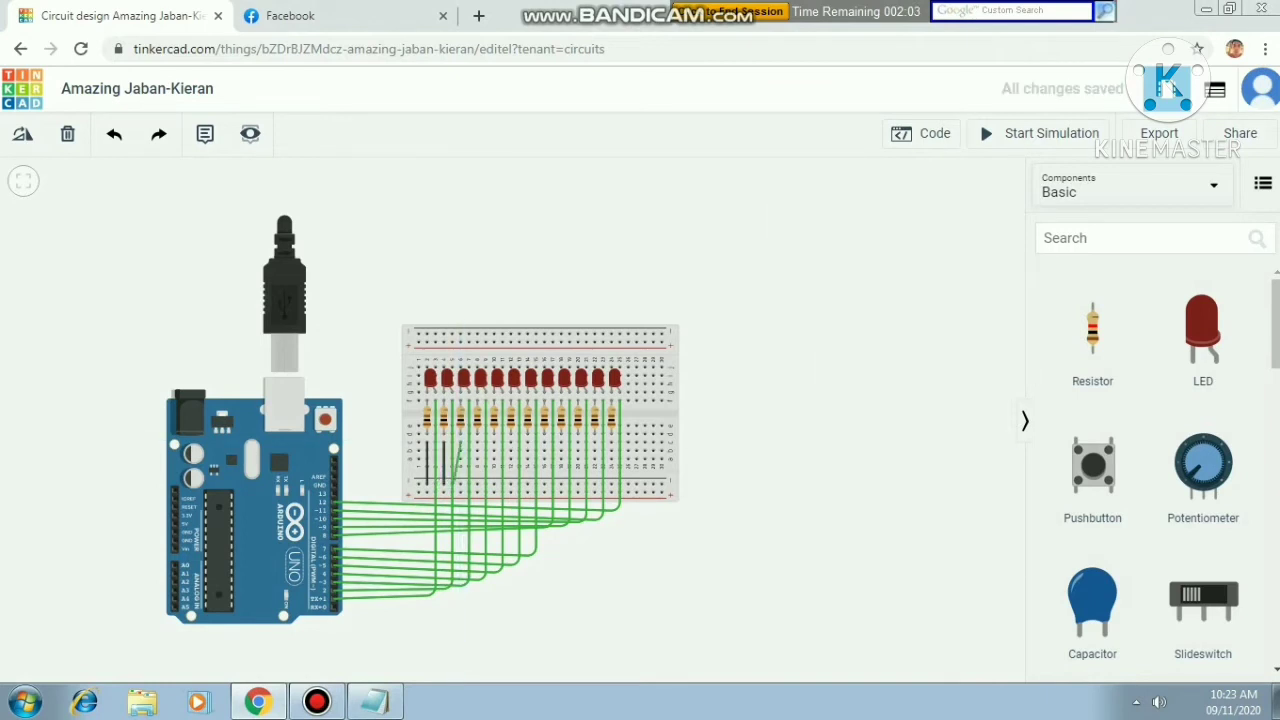
click(460, 443)
click(460, 485)
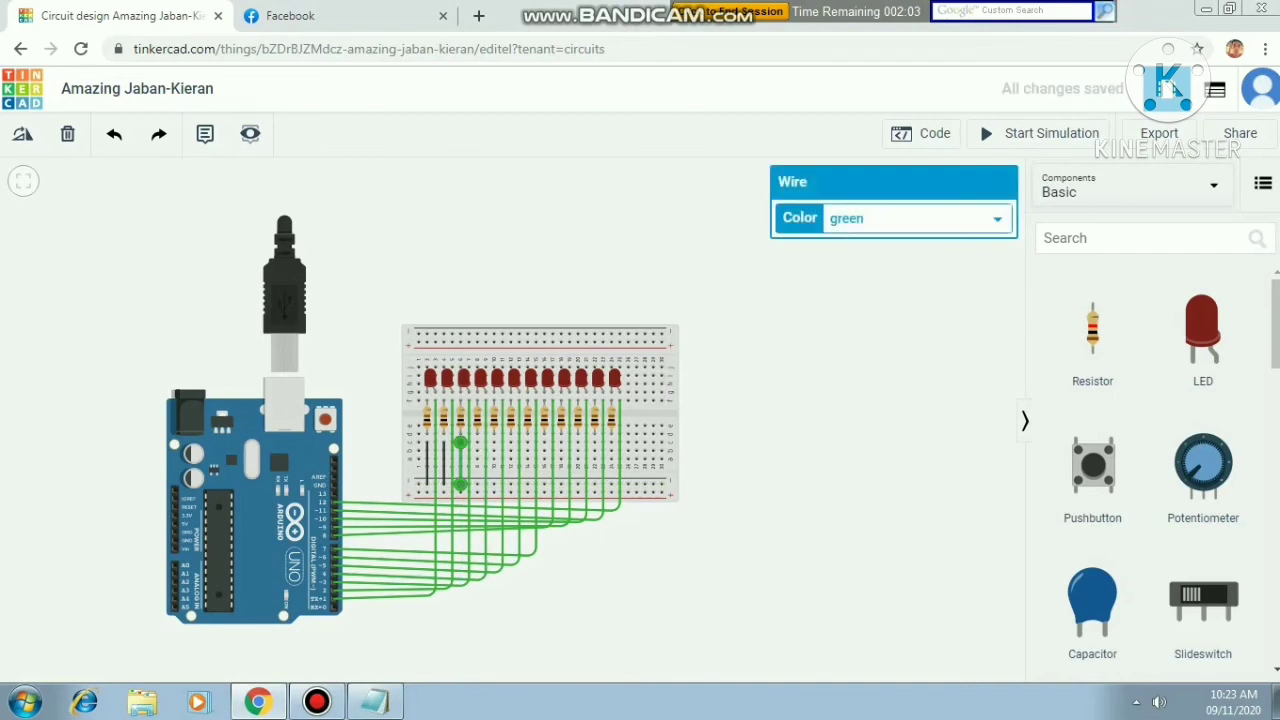
click(900, 218)
click(845, 241)
click(477, 443)
click(477, 485)
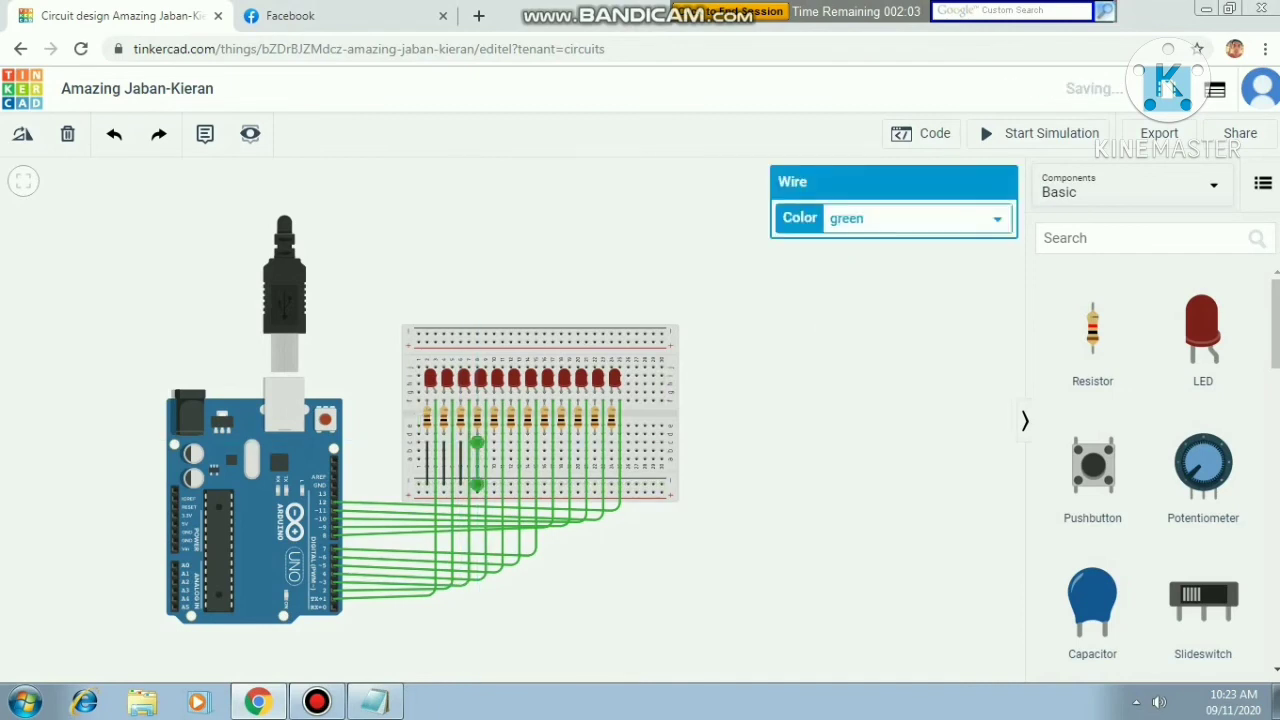
click(900, 218)
click(845, 241)
- Connect the lower ends of the fifth and sixth resistors to the breadboard's lower negative rail with black wires
click(493, 484)
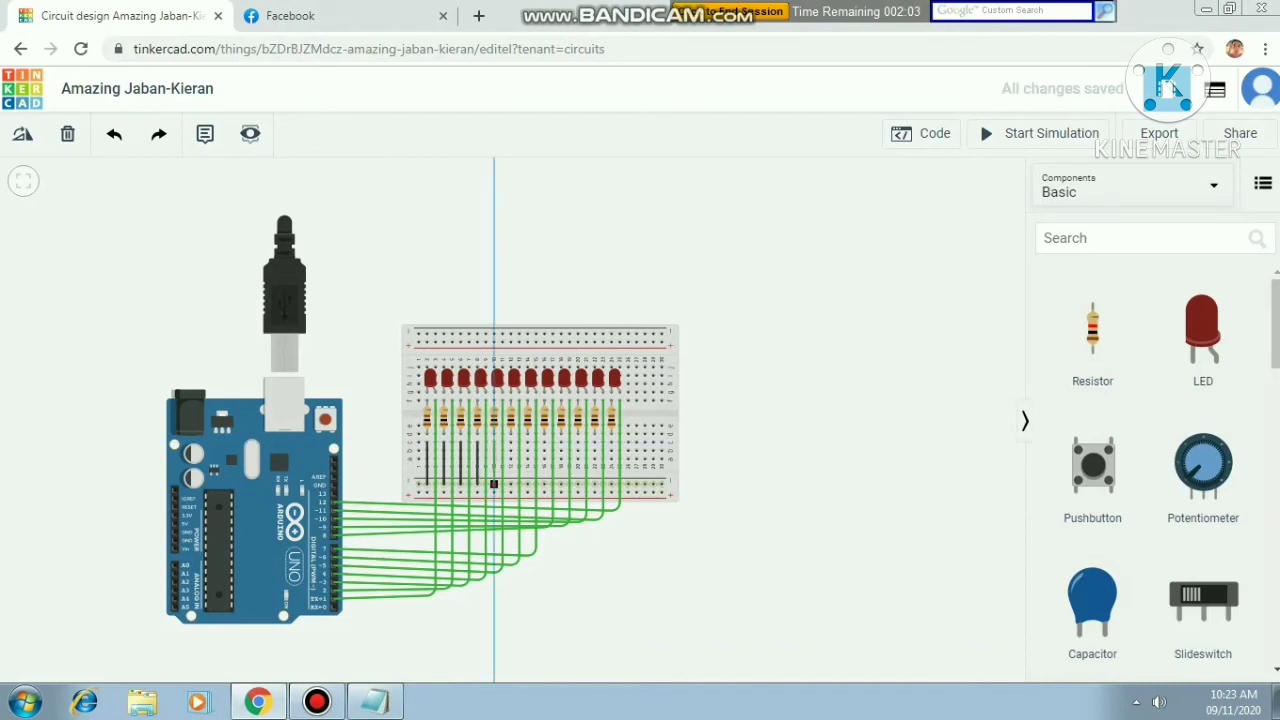
click(493, 443)
click(900, 218)
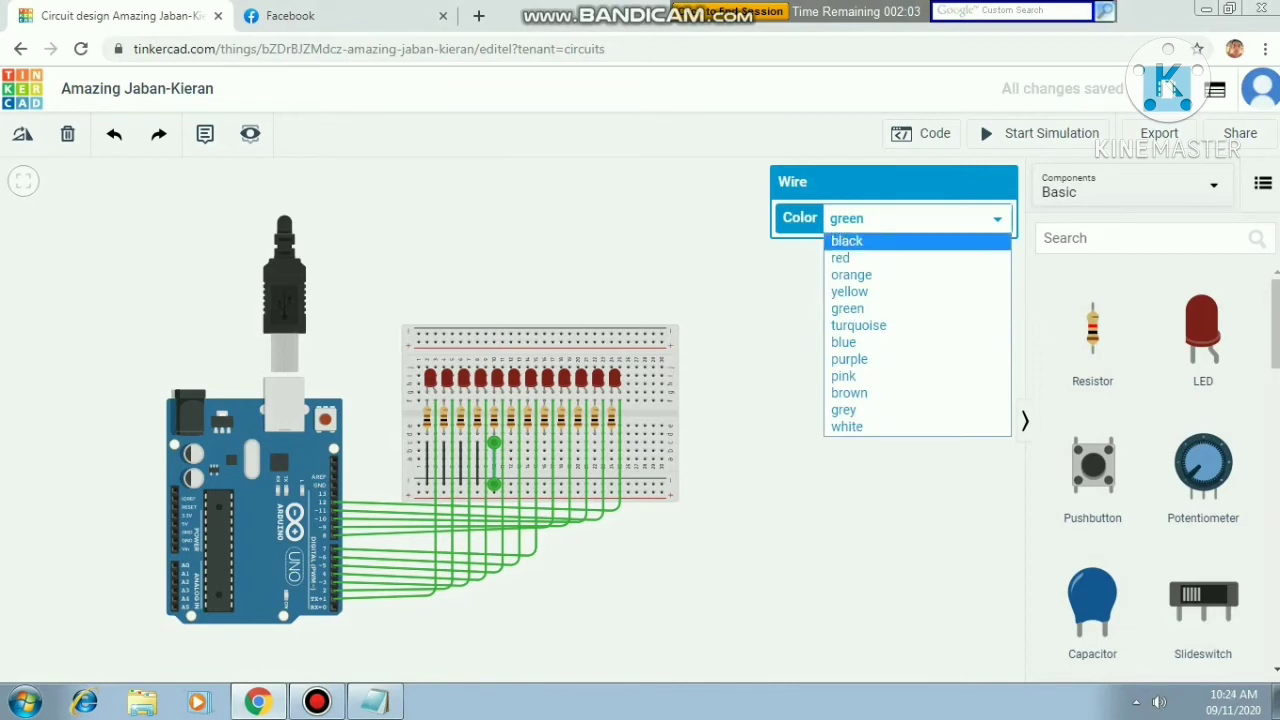
click(845, 241)
click(510, 484)
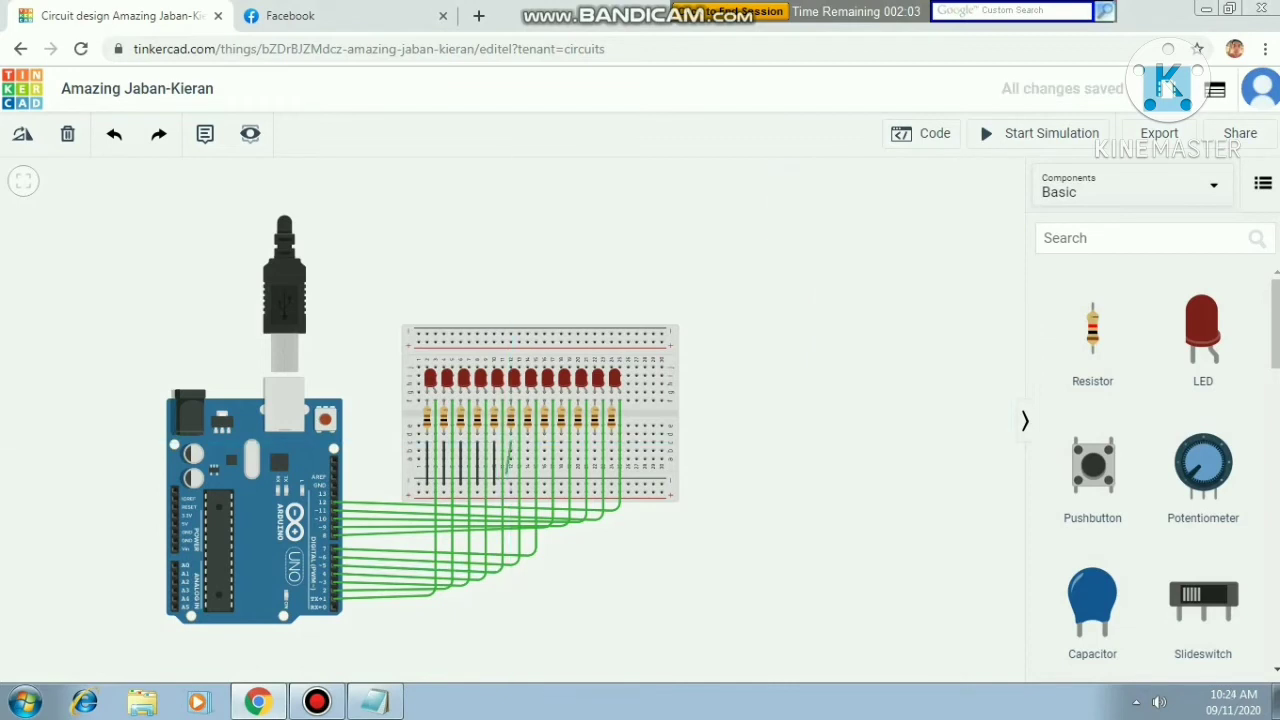
click(510, 443)
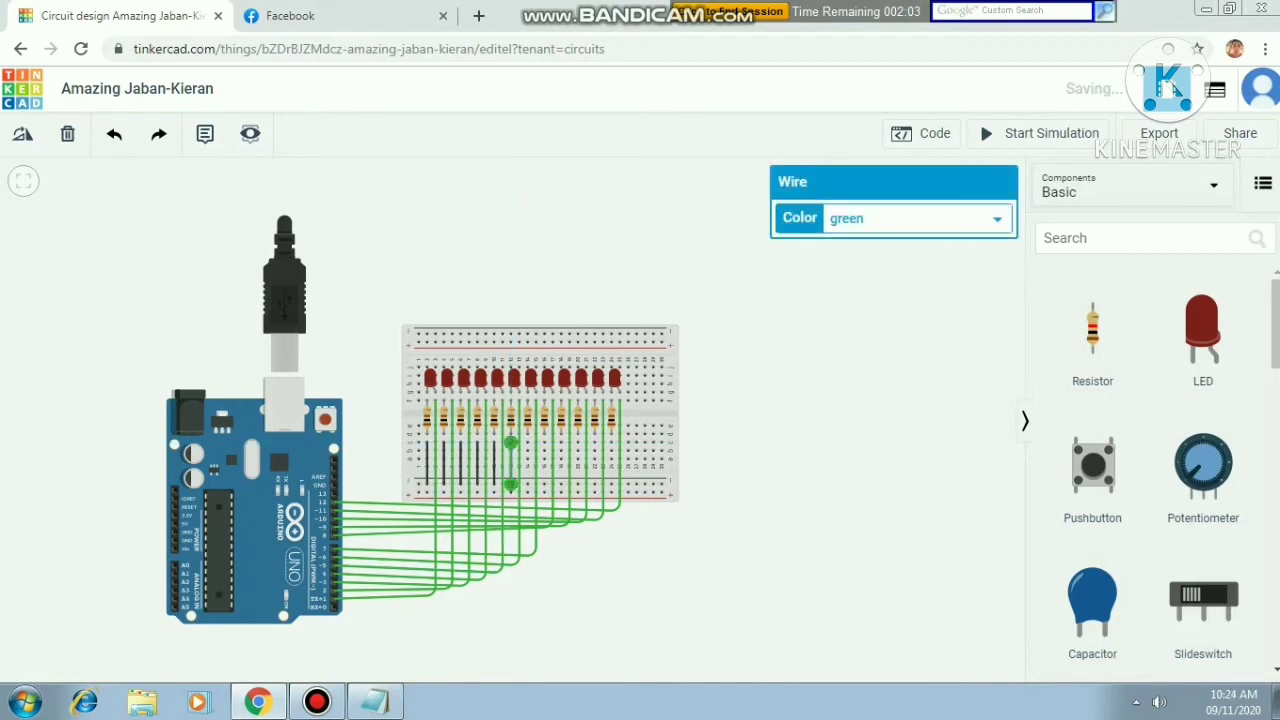
click(900, 218)
click(845, 241)
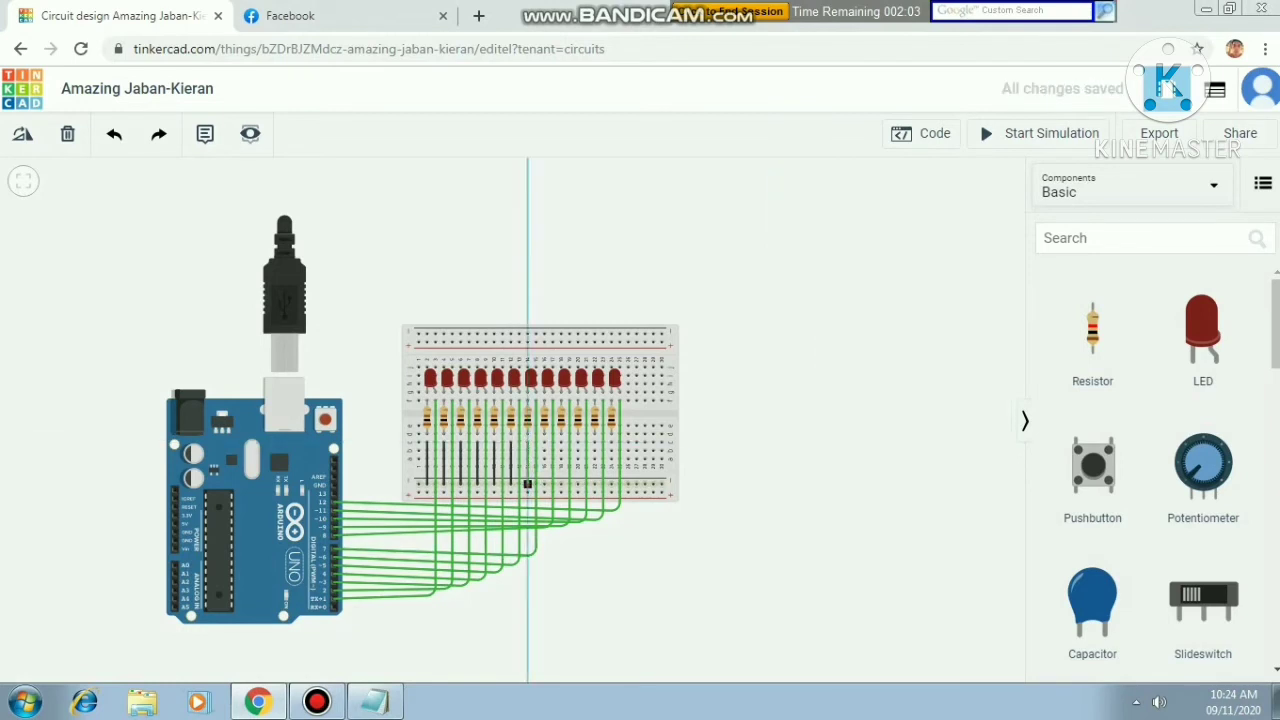
- Connect the lower ends of the seventh and eighth resistors to the breadboard's lower negative rail with black wires
click(527, 484)
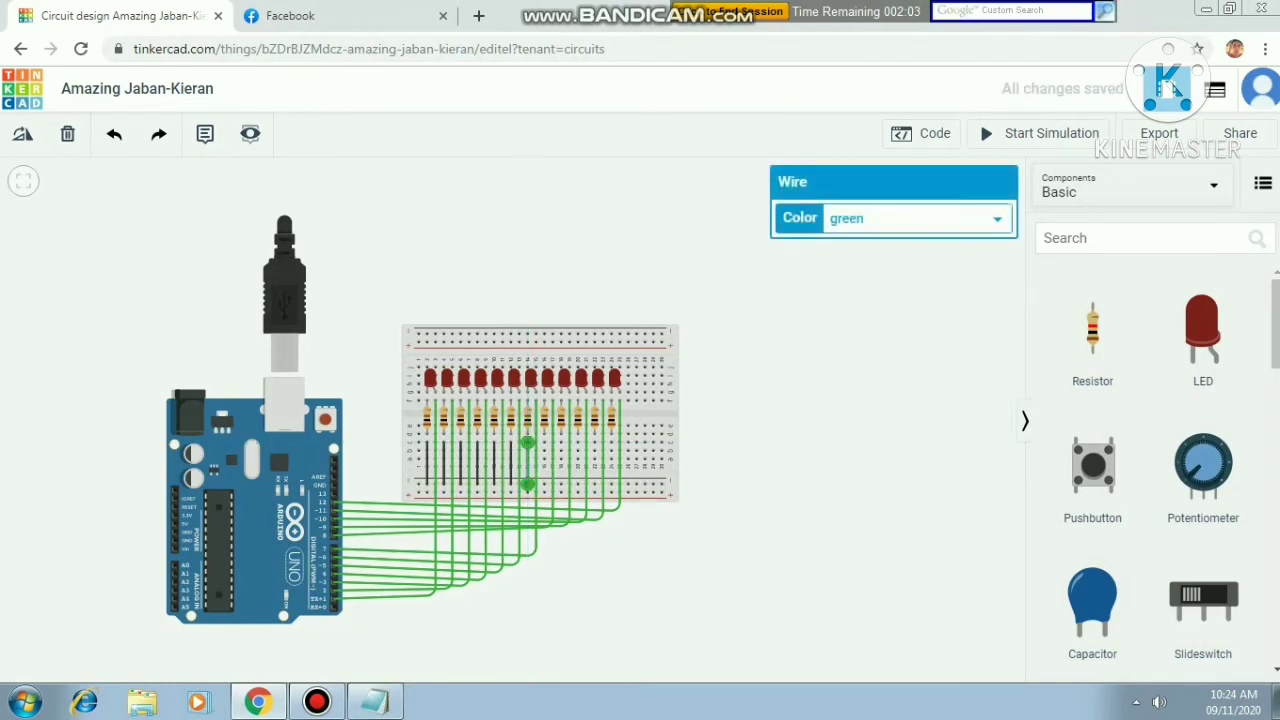
click(997, 218)
click(850, 240)
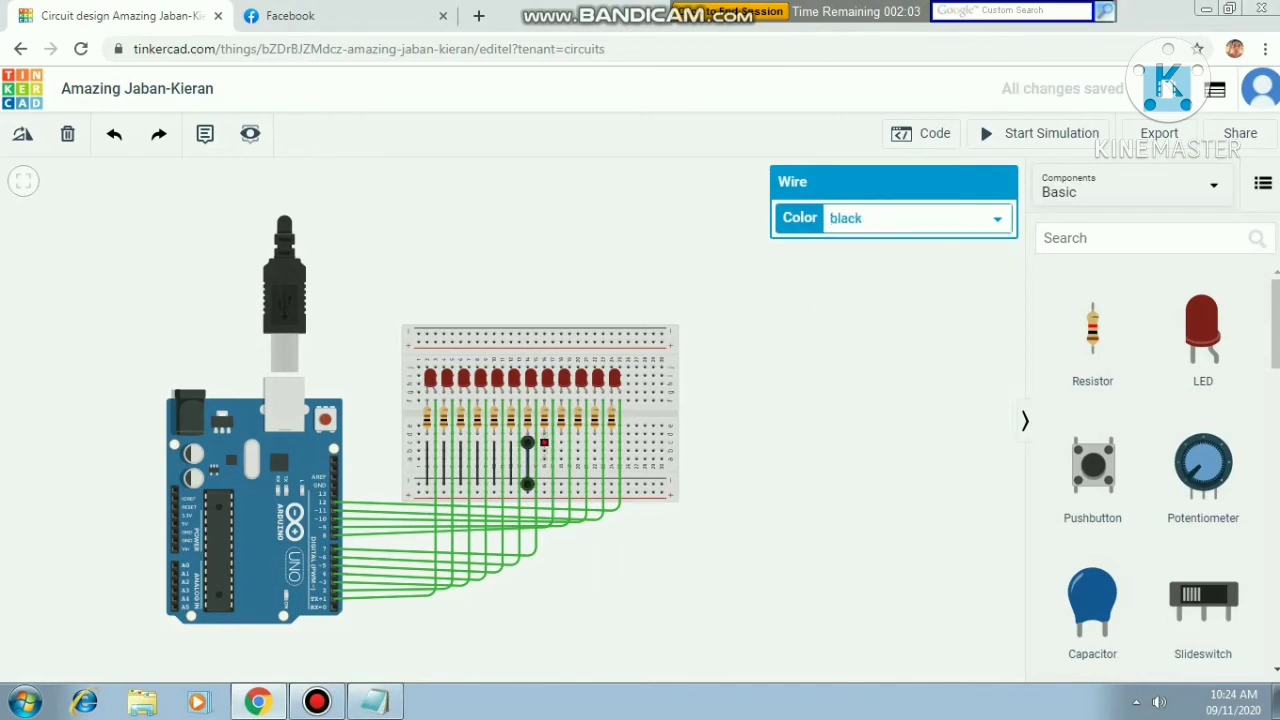
click(543, 442)
click(543, 484)
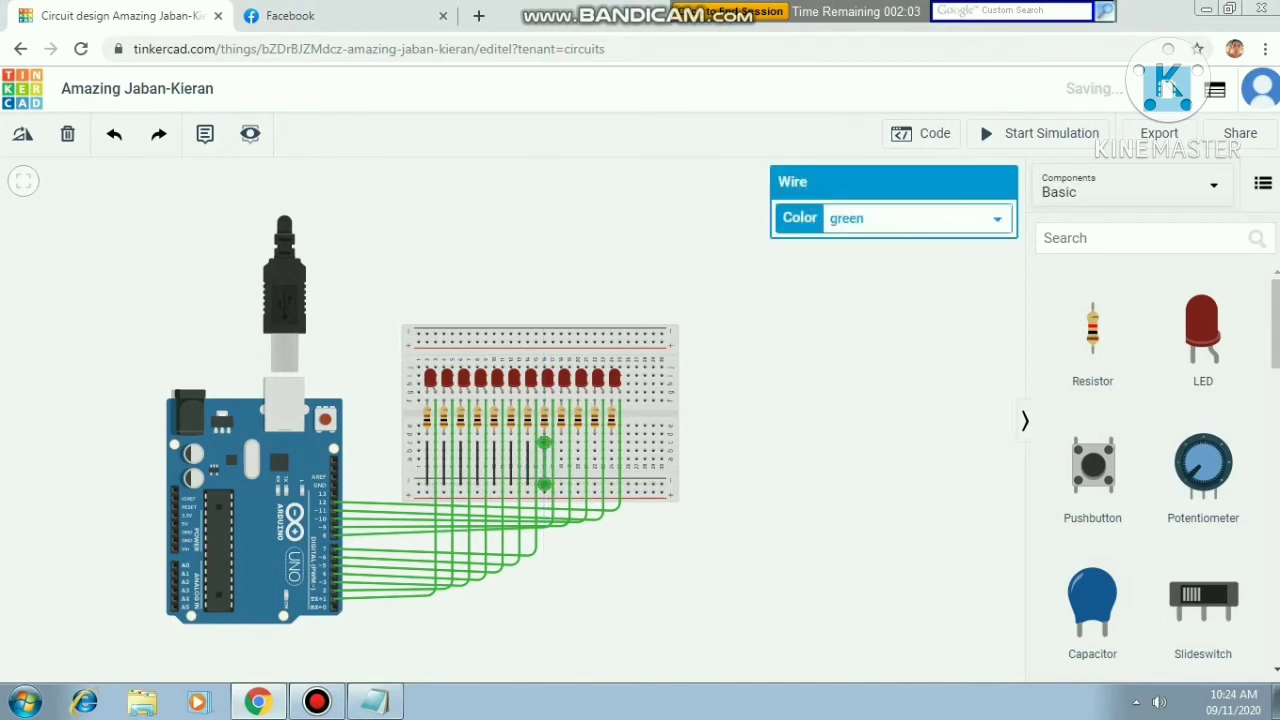
click(997, 218)
click(846, 240)
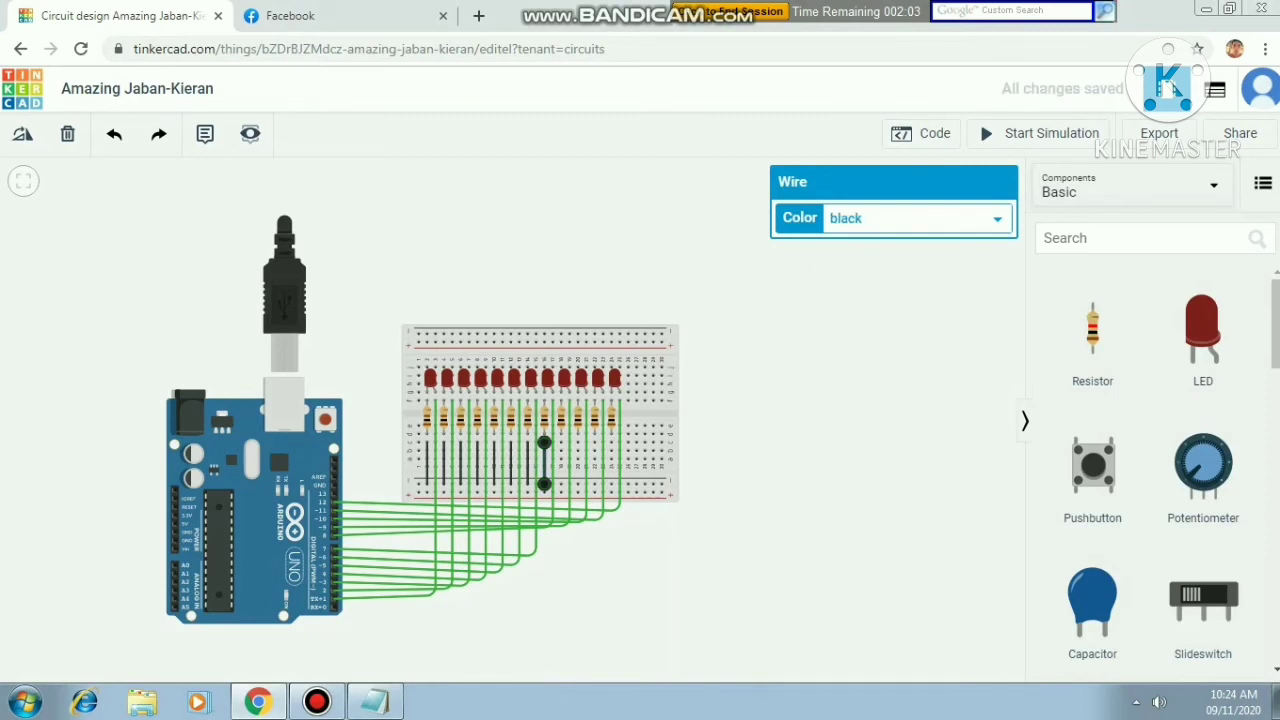
- Connect the lower ends of the ninth and tenth resistors to the breadboard's lower negative rail with black wires
click(561, 446)
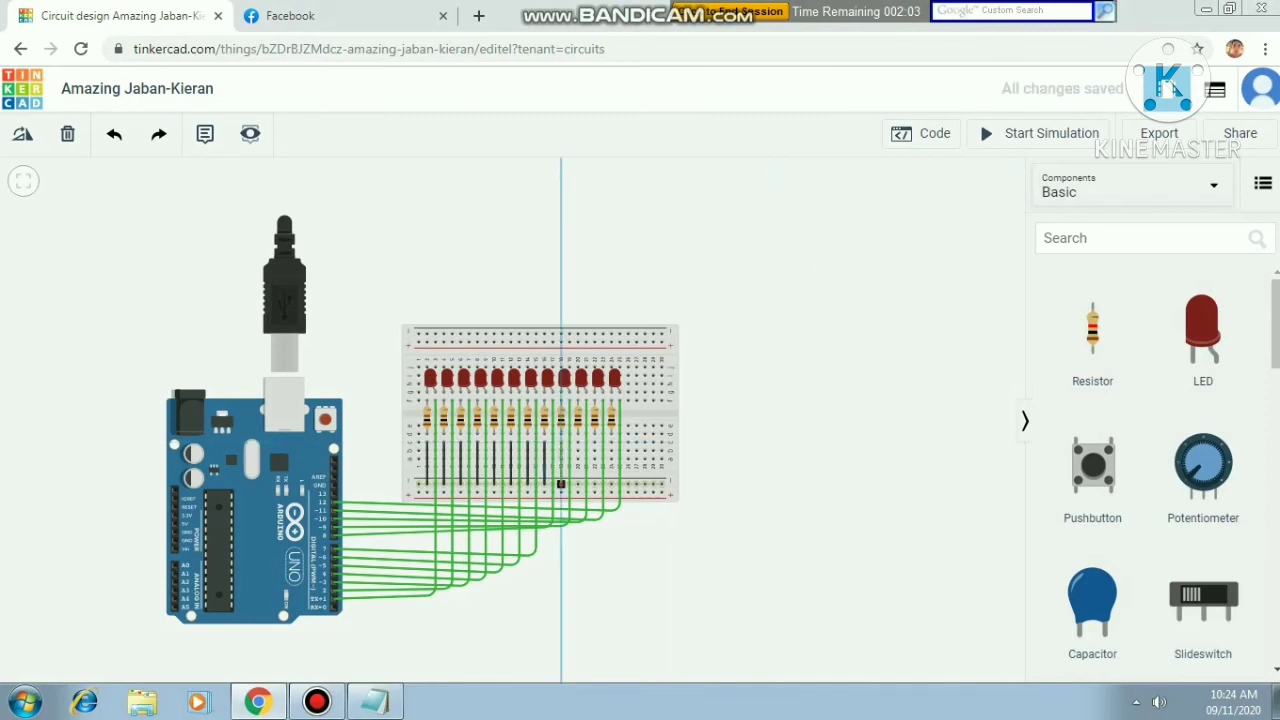
click(561, 484)
click(997, 218)
click(846, 240)
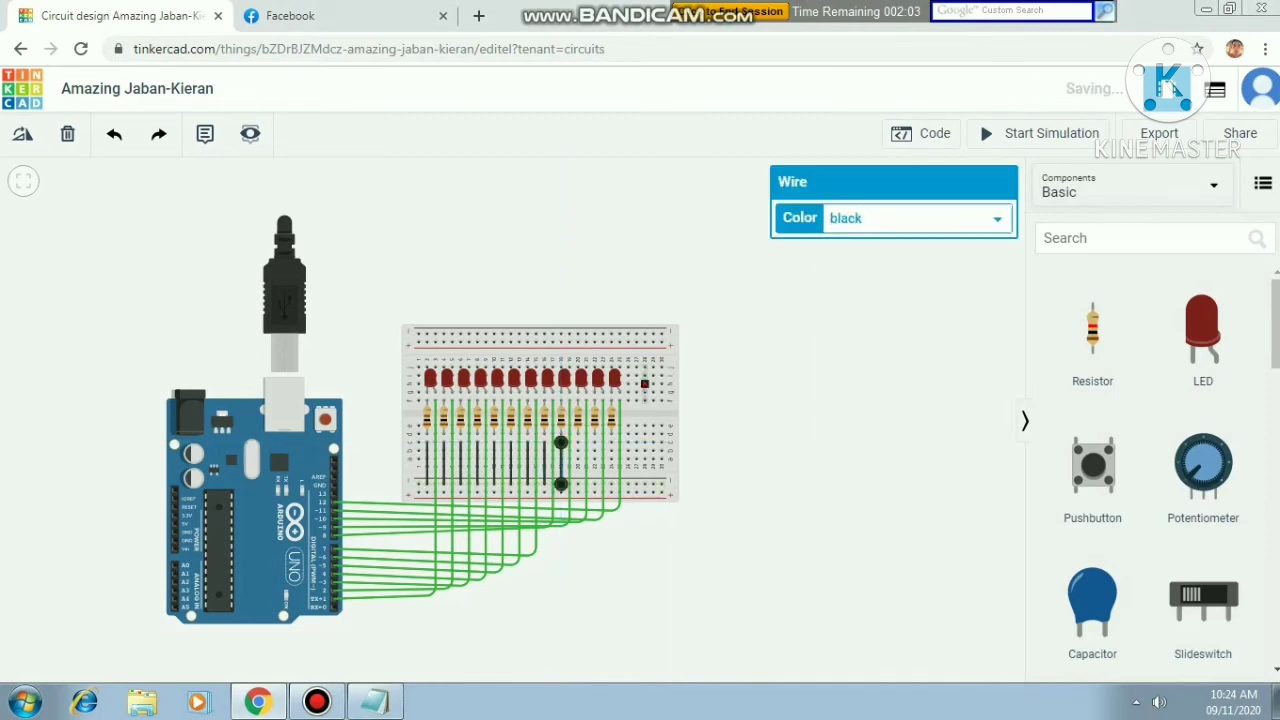
click(577, 446)
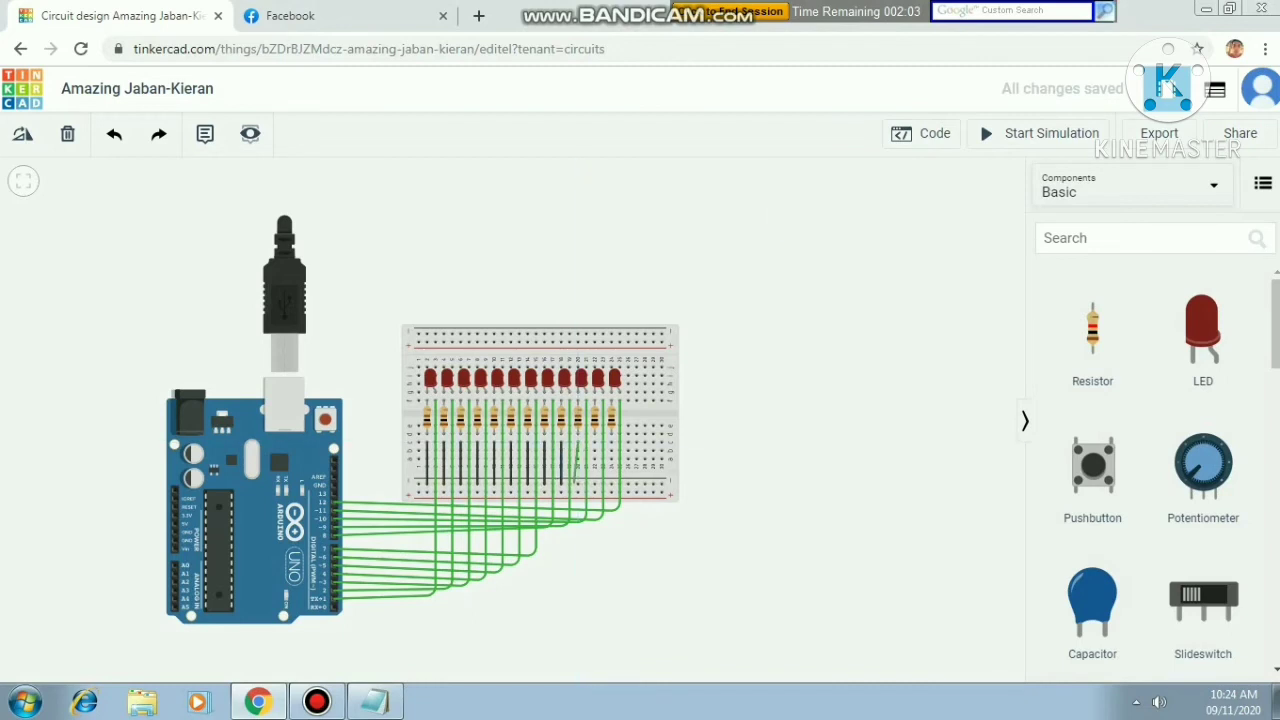
click(577, 484)
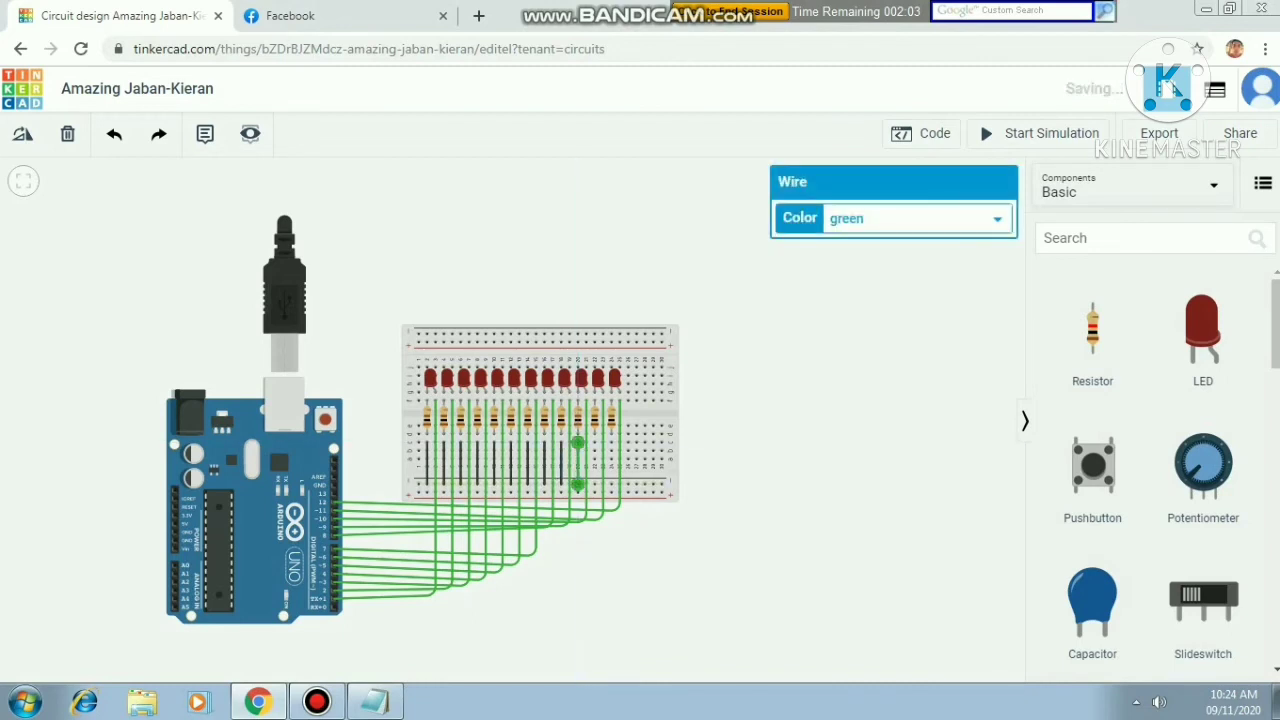
click(997, 218)
click(846, 240)
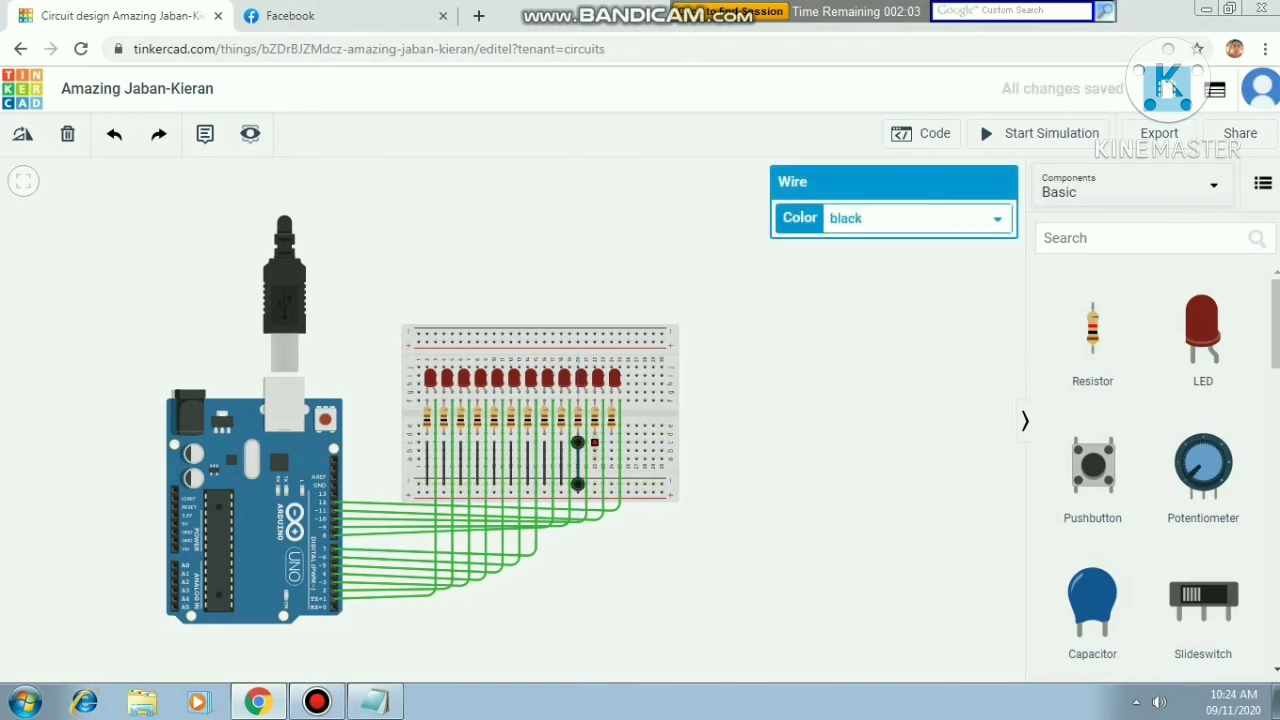
- Connect the lower ends of the eleventh and twelfth resistors to the breadboard's lower negative rail with black wires
click(594, 443)
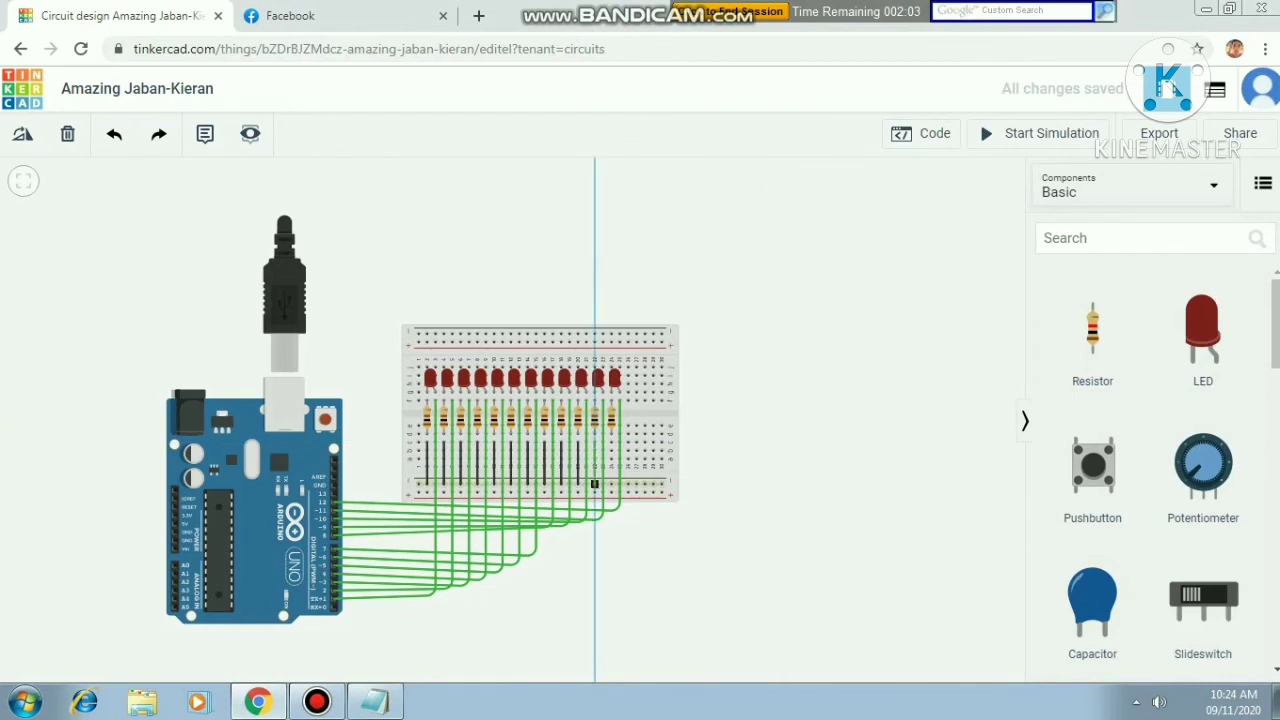
click(594, 442)
click(997, 218)
click(846, 240)
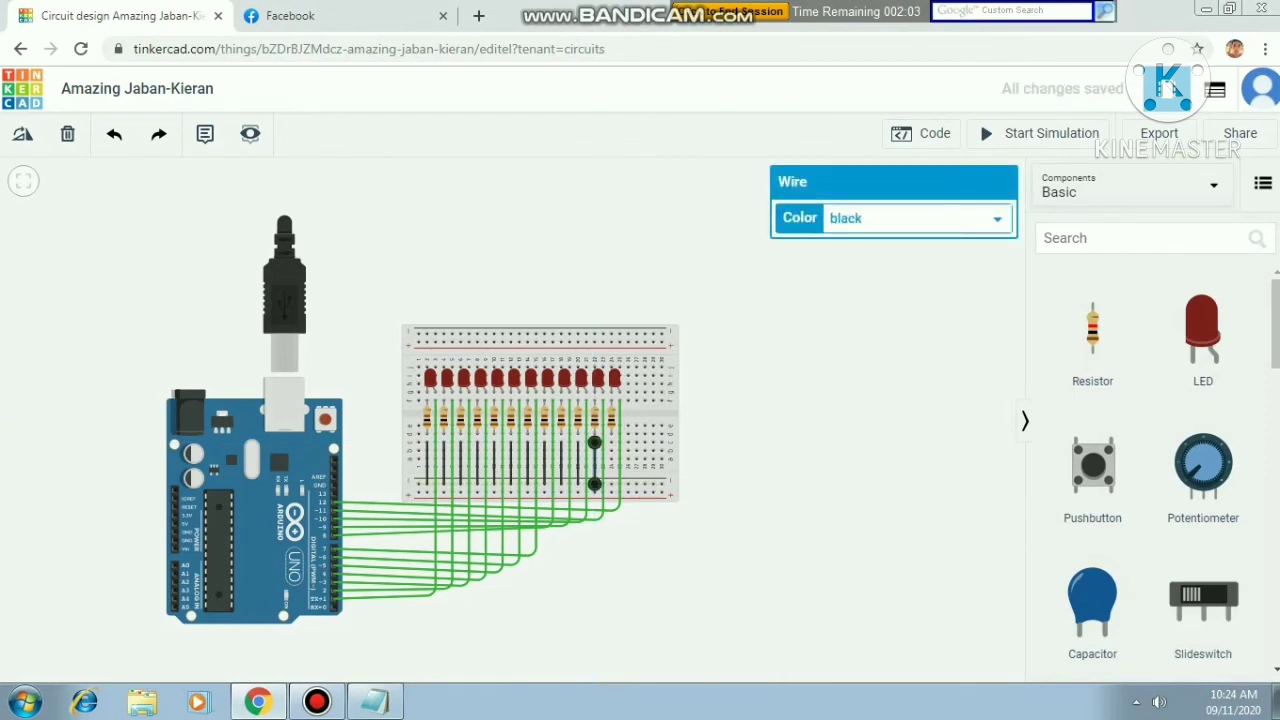
click(611, 459)
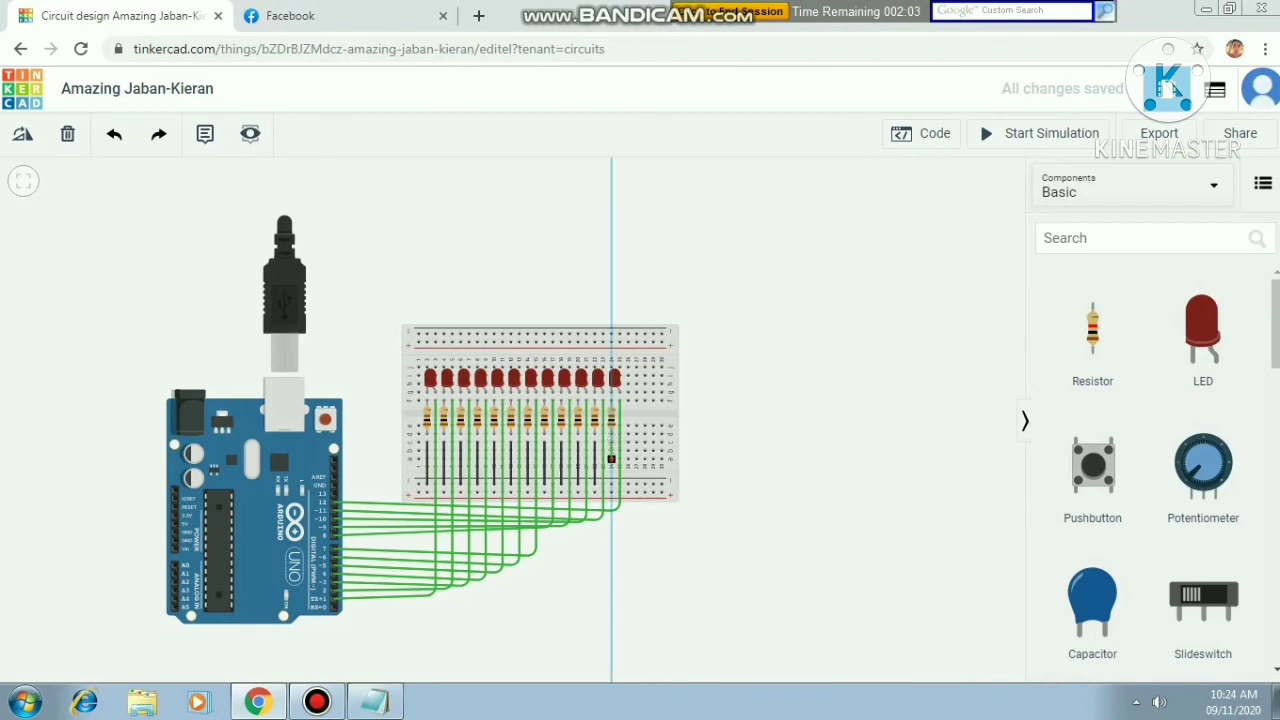
click(611, 484)
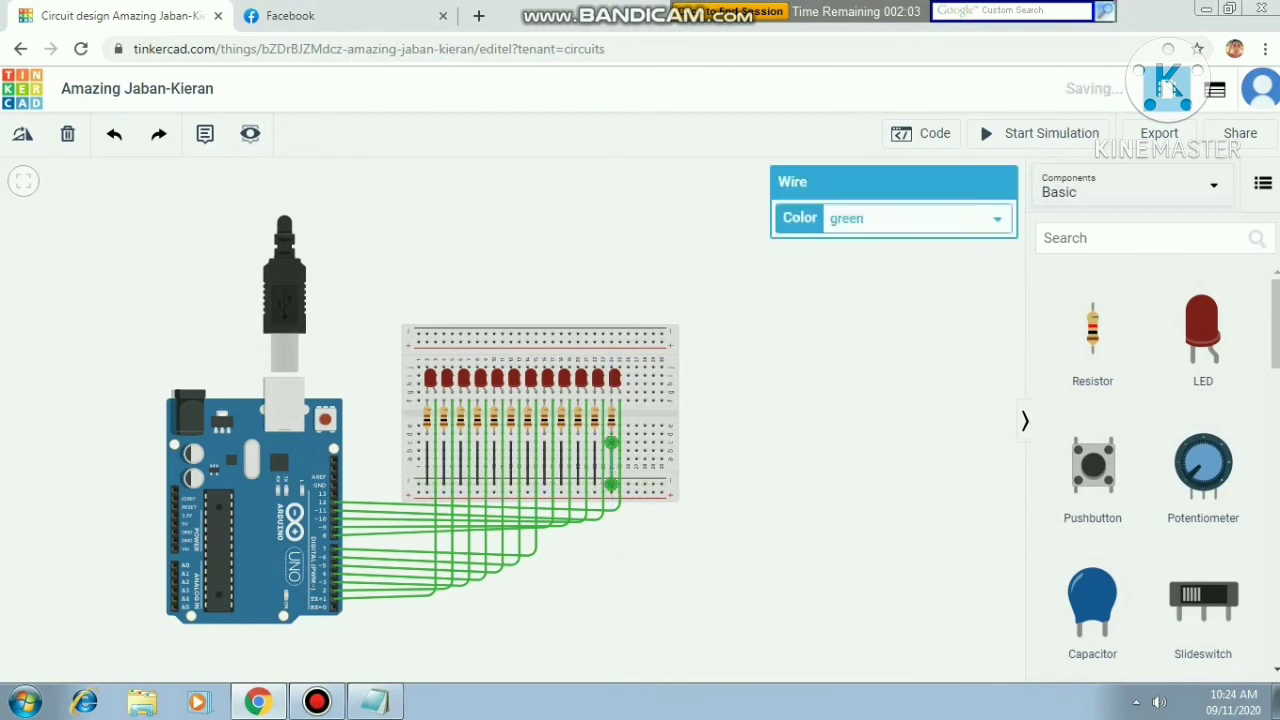
click(997, 218)
click(846, 240)
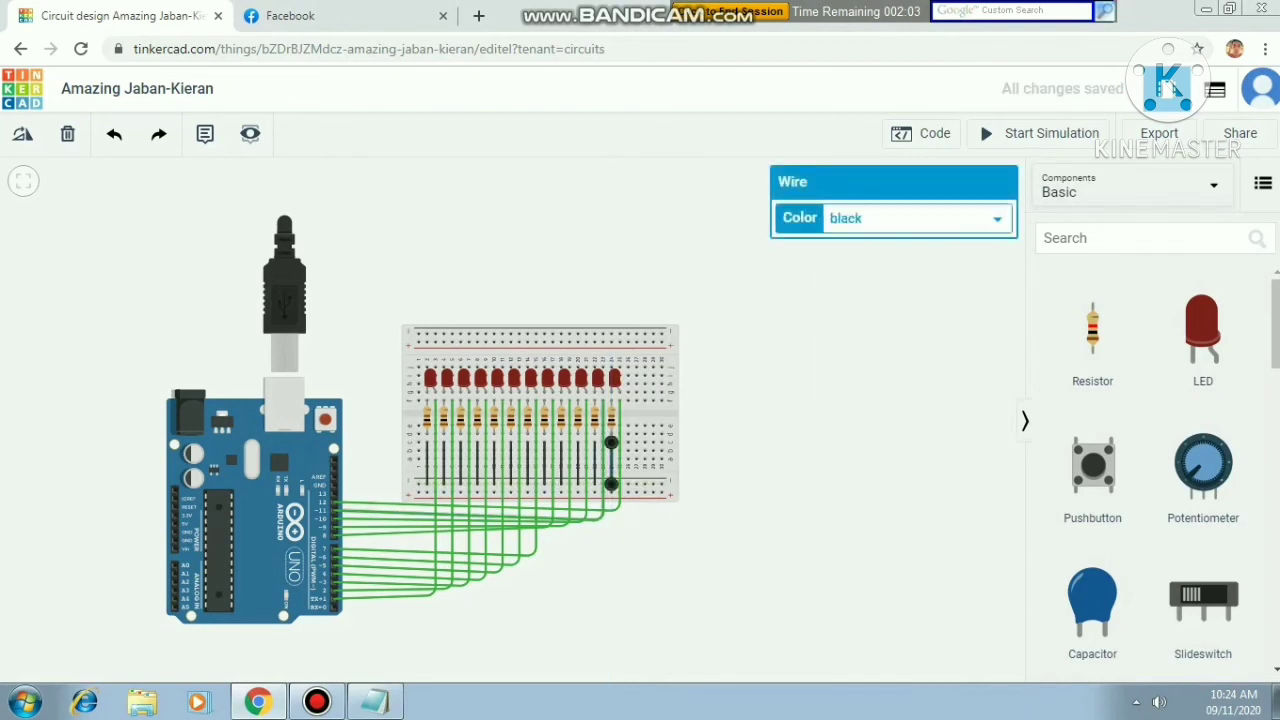
click(782, 332)
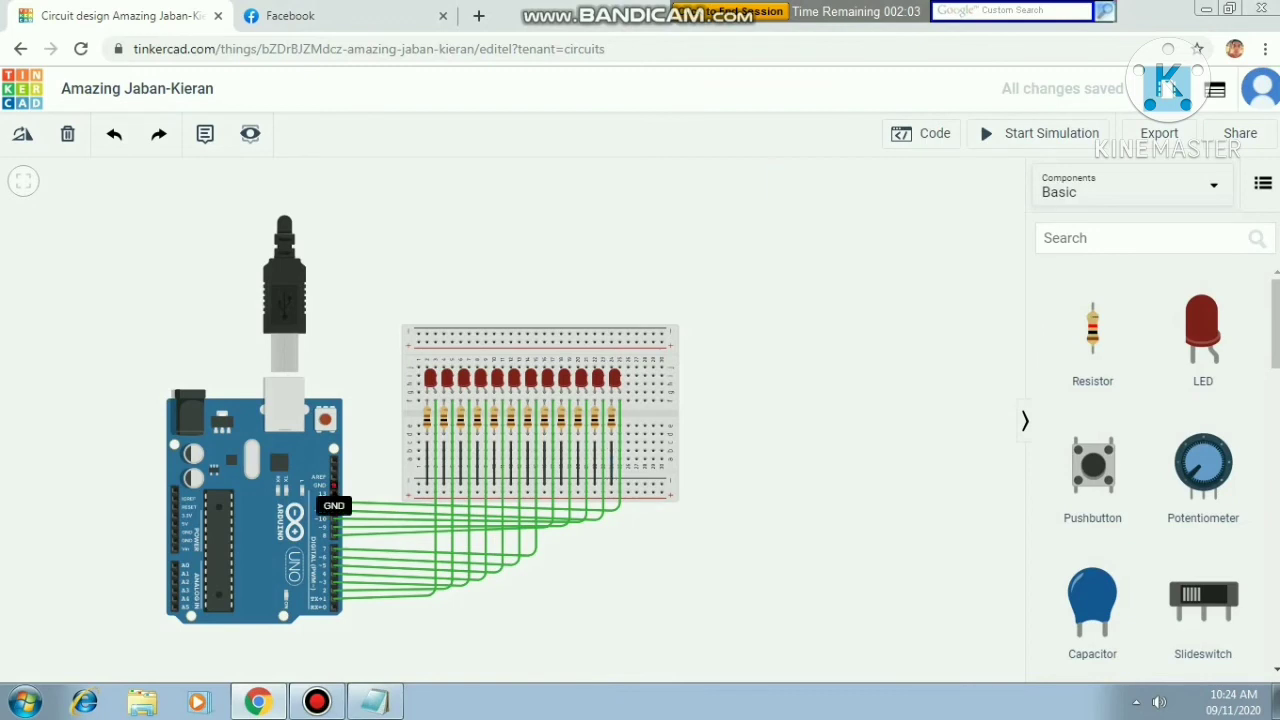
- Wire the Arduino's GND pin beside pin 13 to the first hole of the breadboard's lower negative rail with a green wire
click(333, 487)
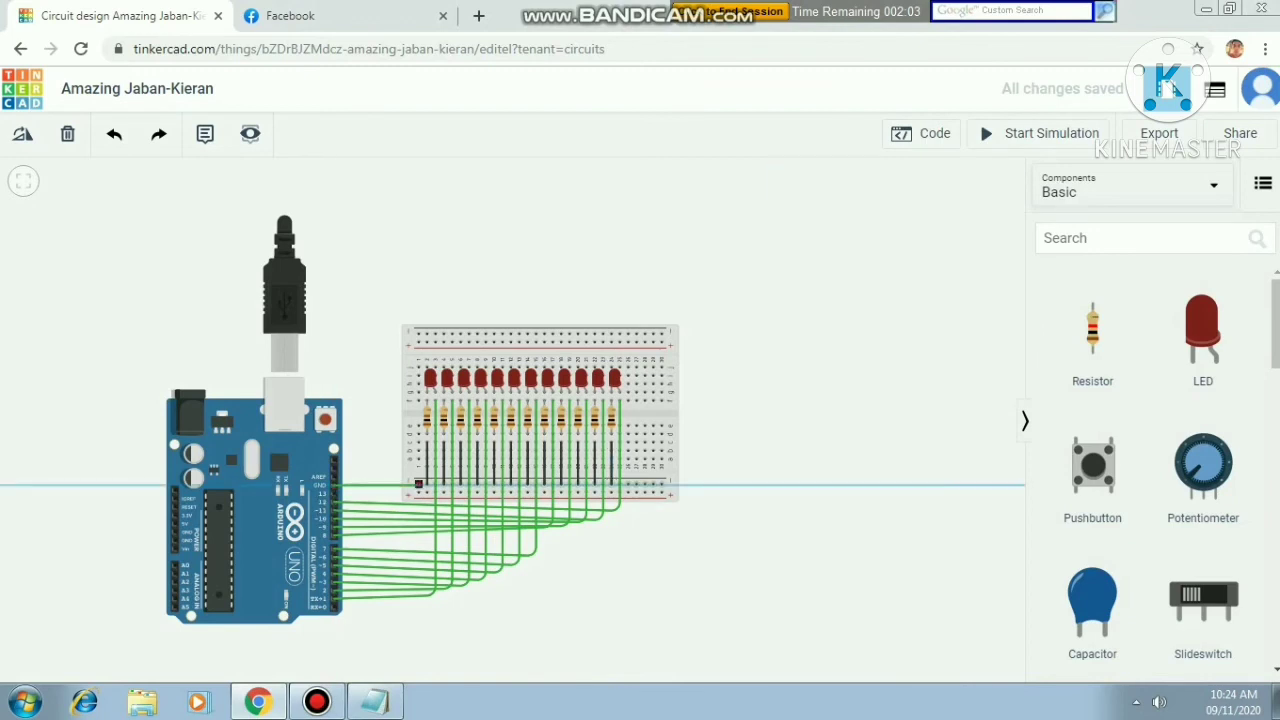
click(418, 484)
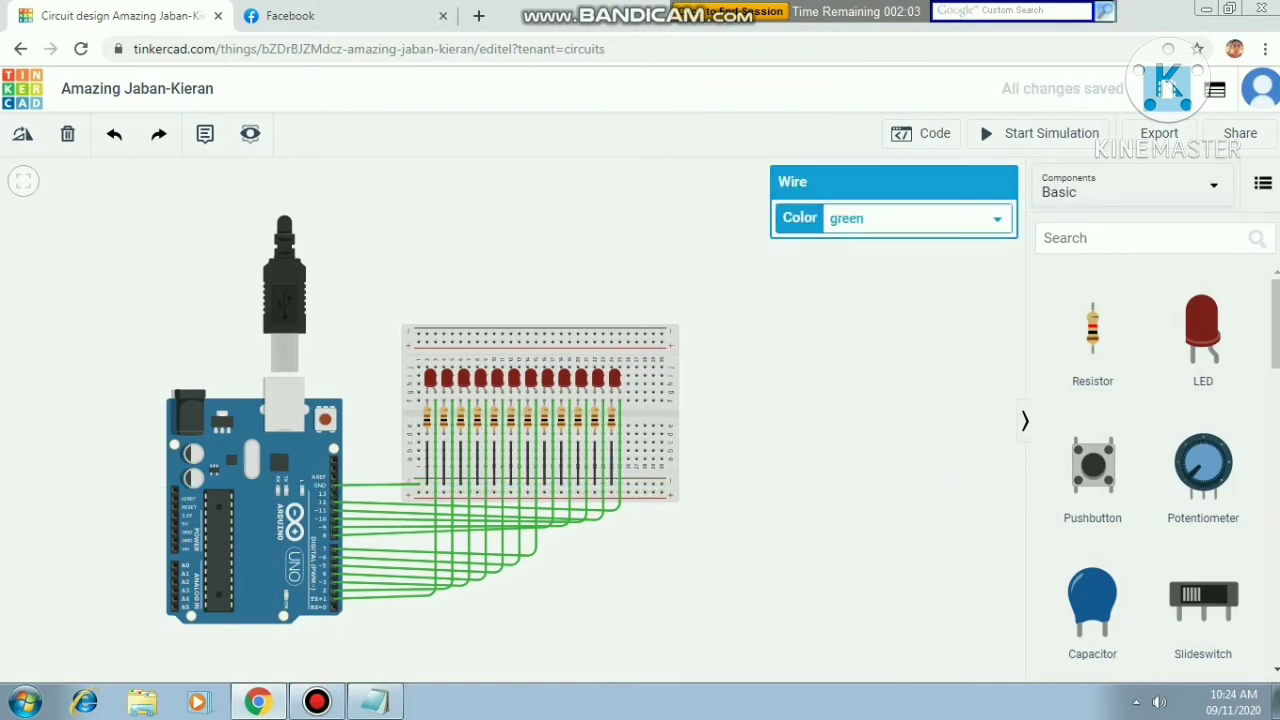
key(Escape)
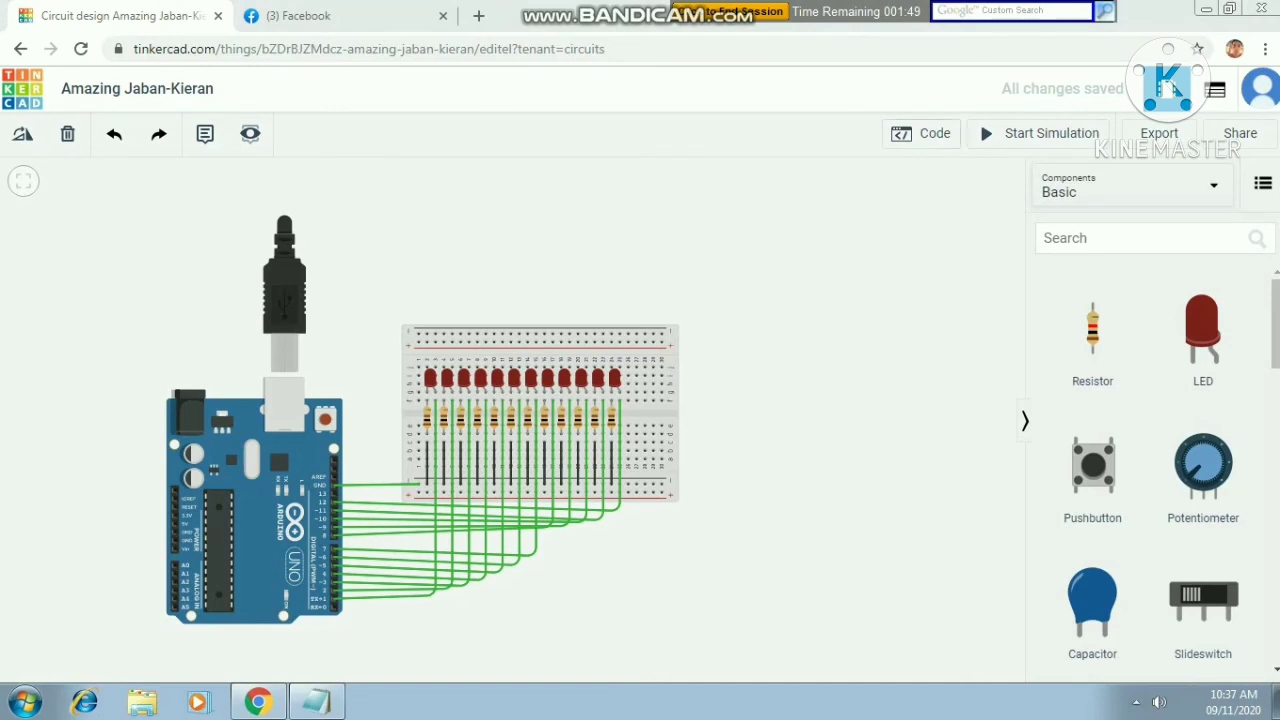
- Paste the twelve-LED sketch from the open Notepad file into the Arduino Uno's empty text code editor
click(921, 133)
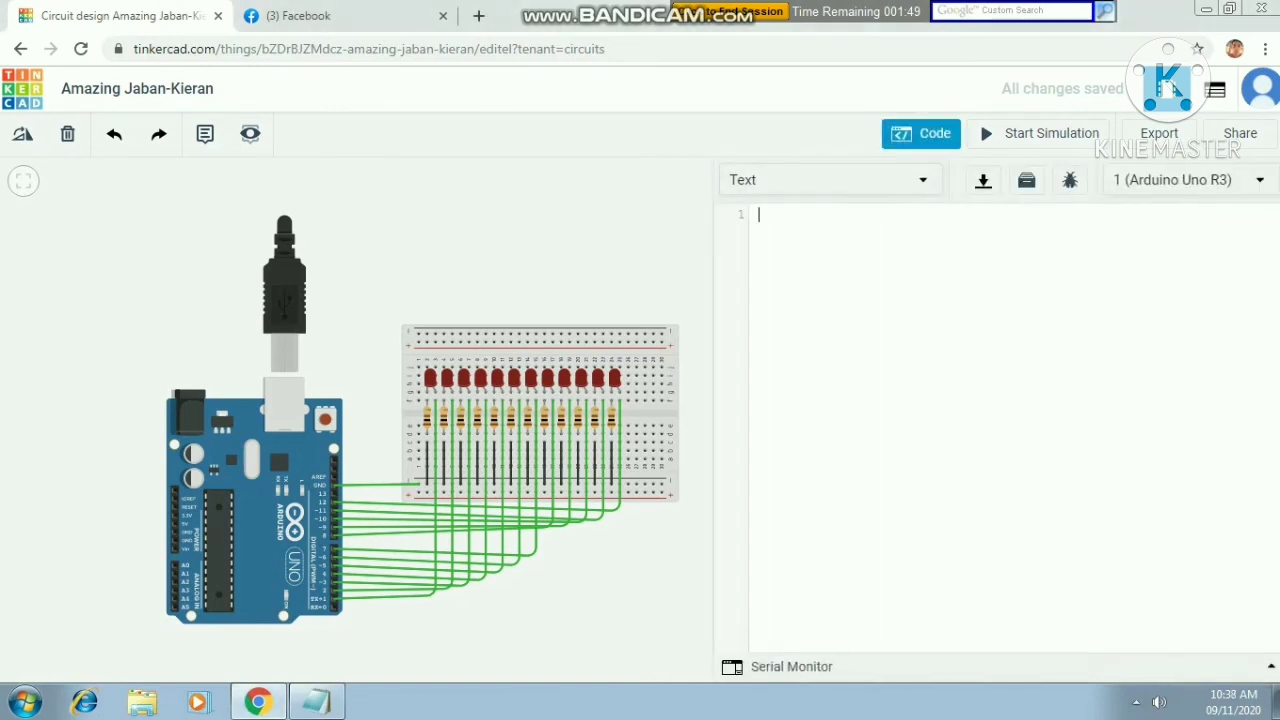
click(322, 706)
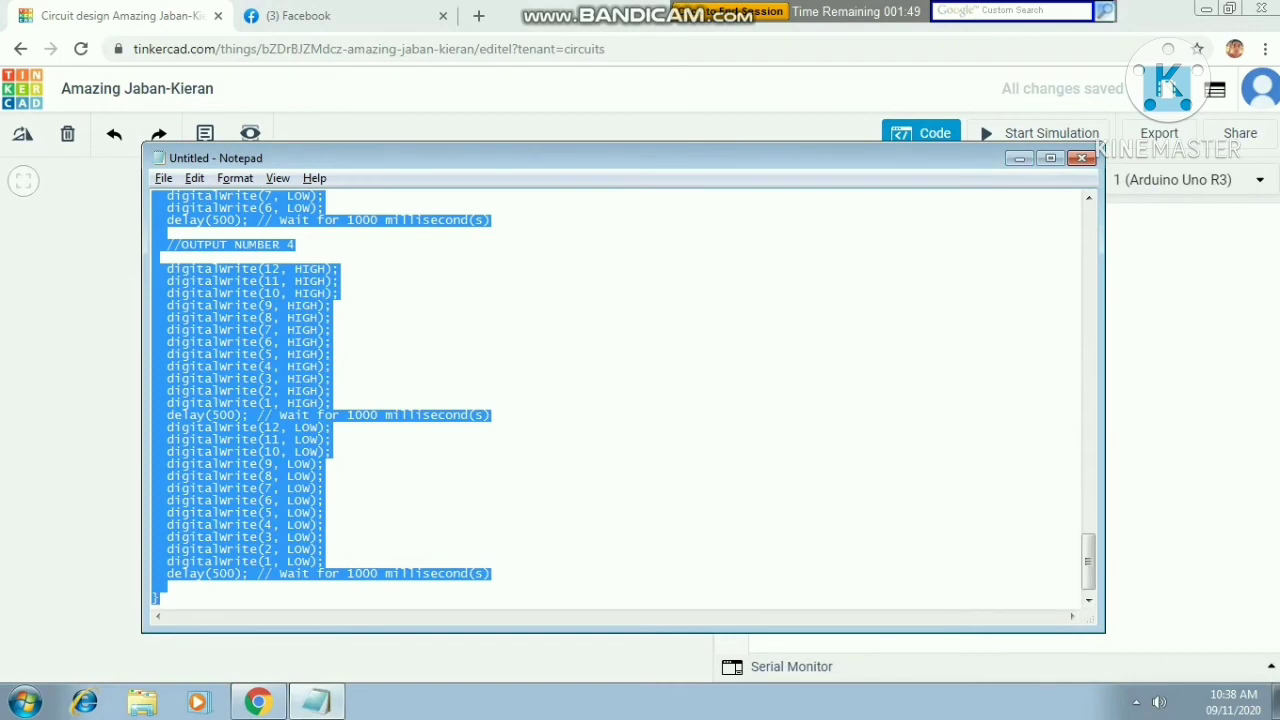
click(1019, 158)
key(ctrl+v)
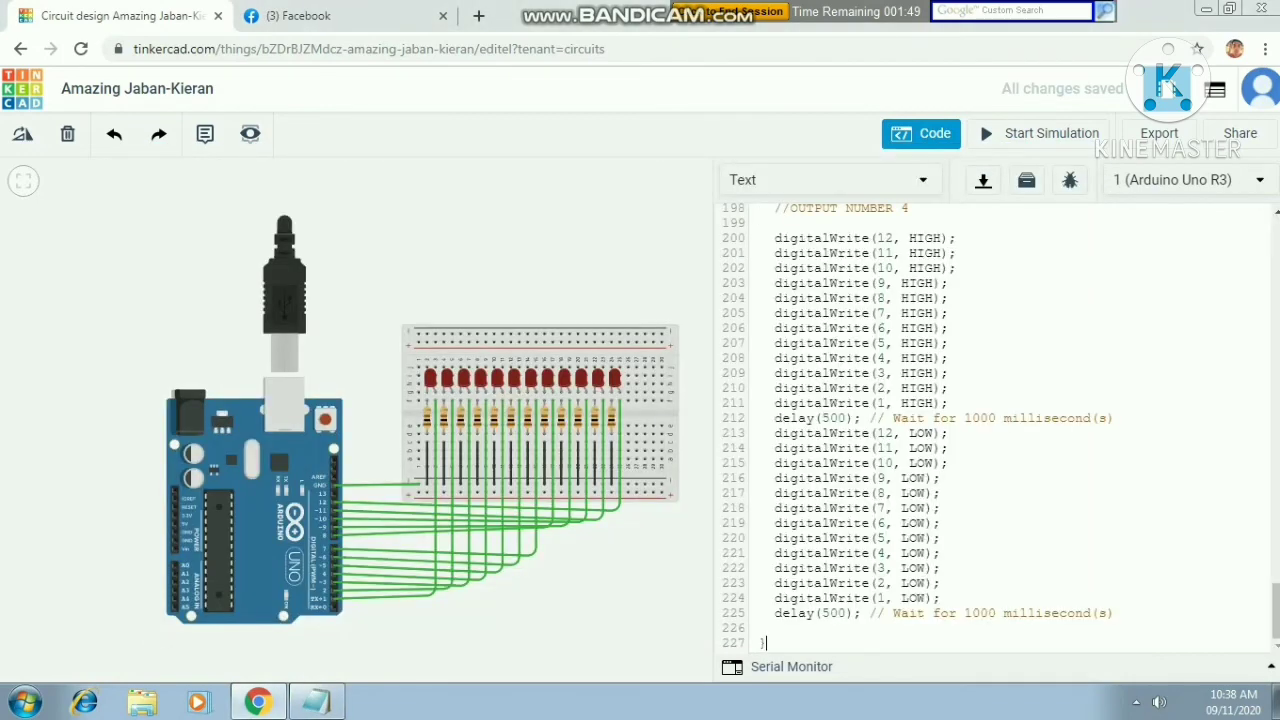
scroll(990, 430, up, 20)
scroll(990, 430, up, 15)
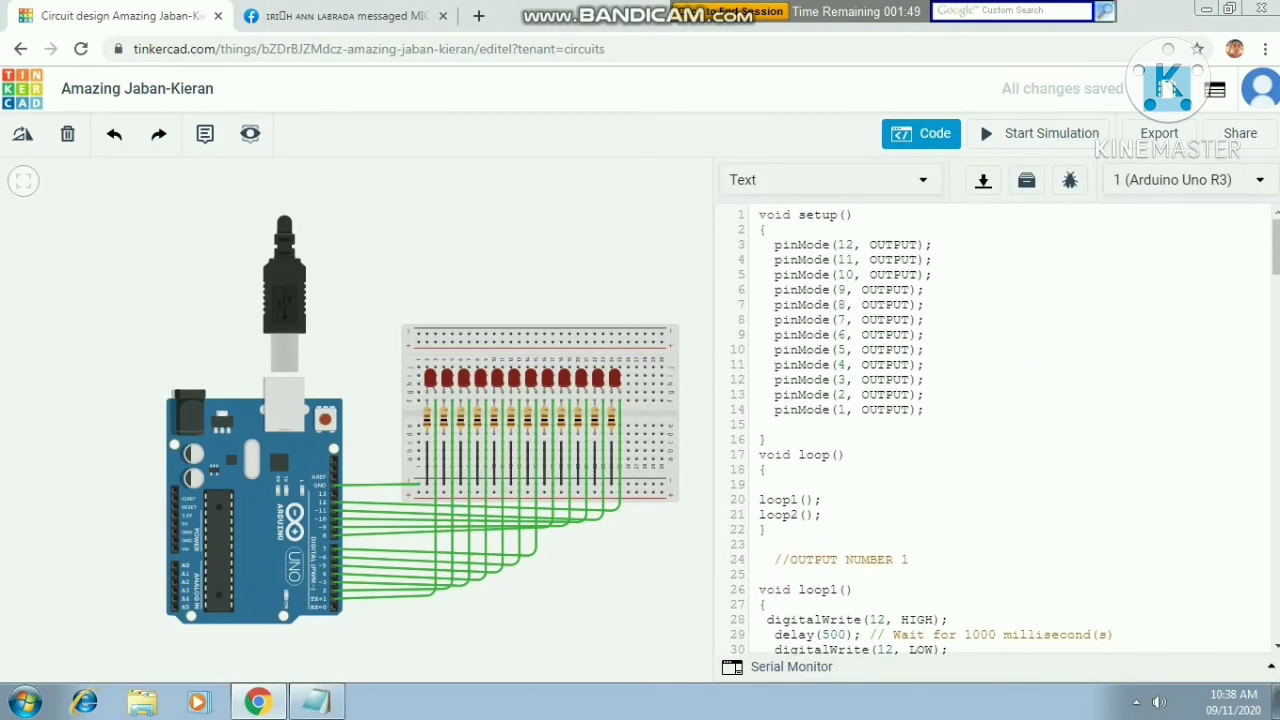
- Close the code editor and start the circuit simulation
click(905, 134)
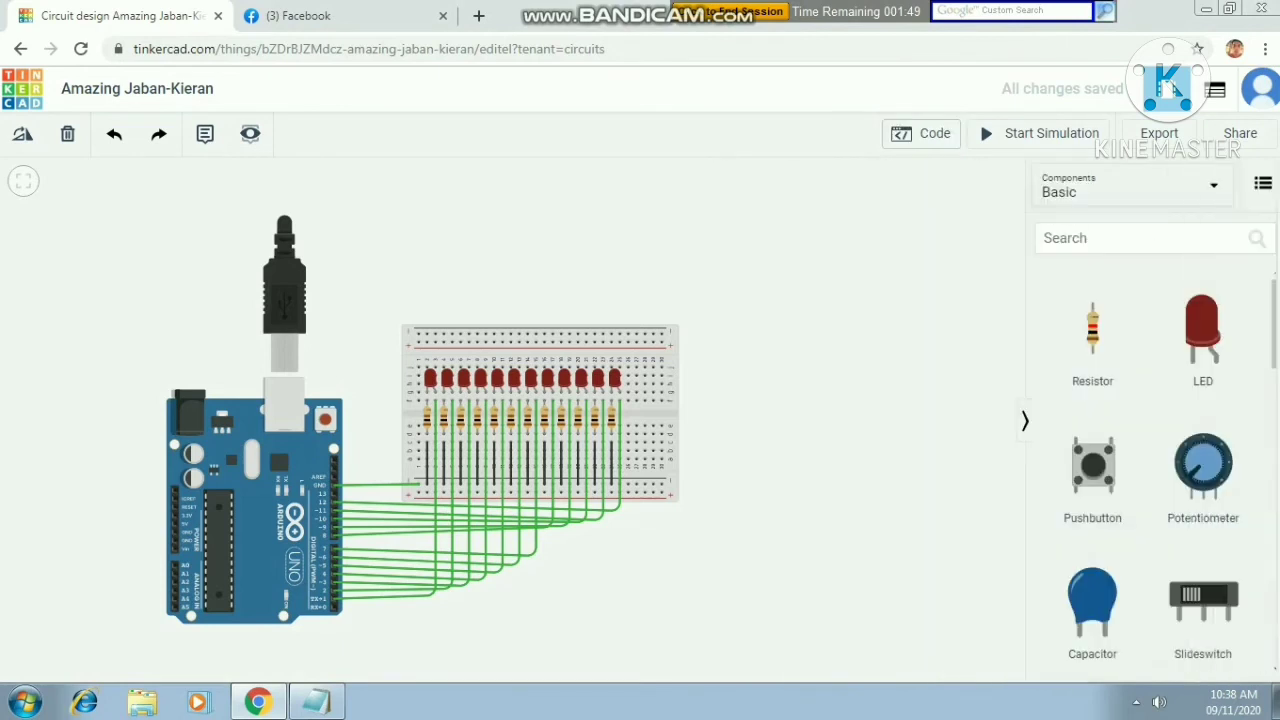
click(1042, 133)
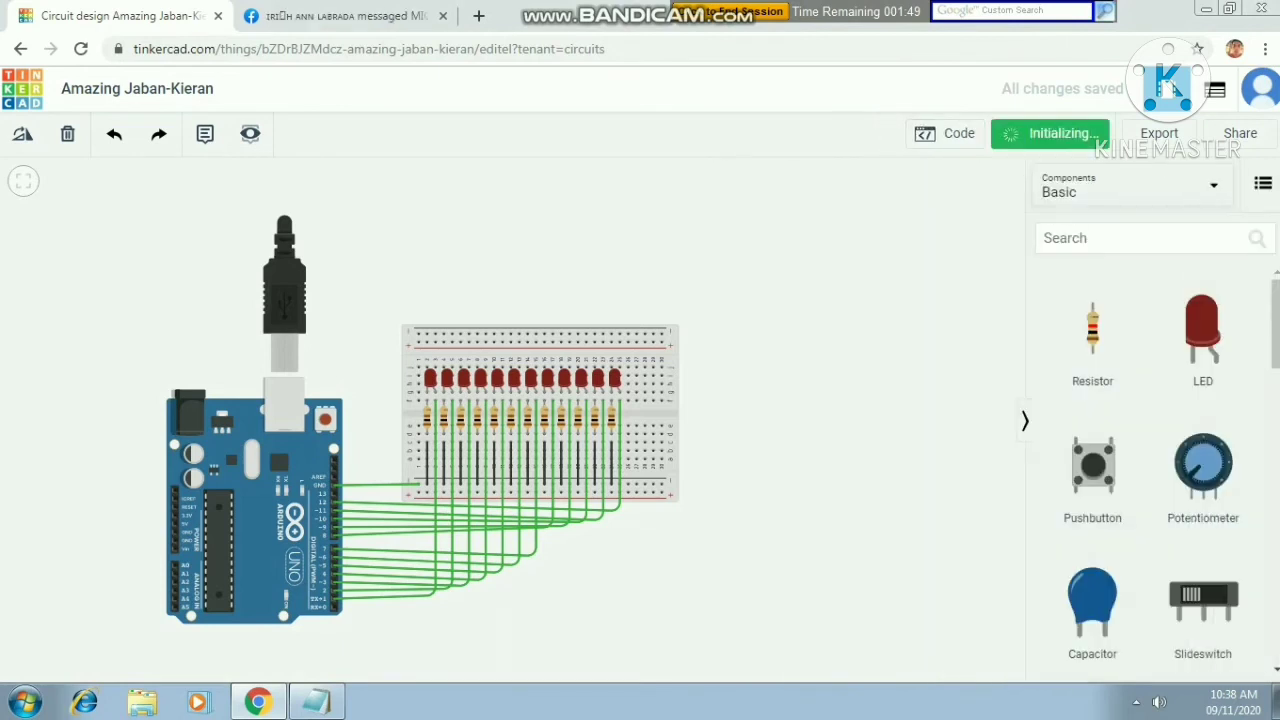